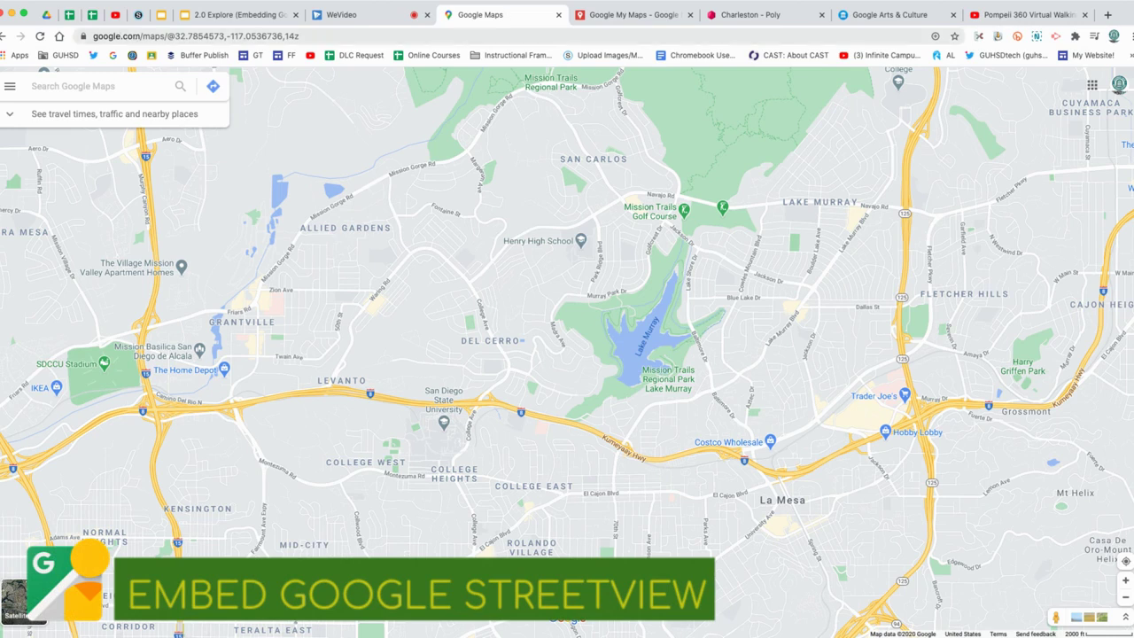
Enter Street View at the SETA Apartment Homes near Lake Murray and navigate to the indoor view facing the lit shelves
click(126, 83)
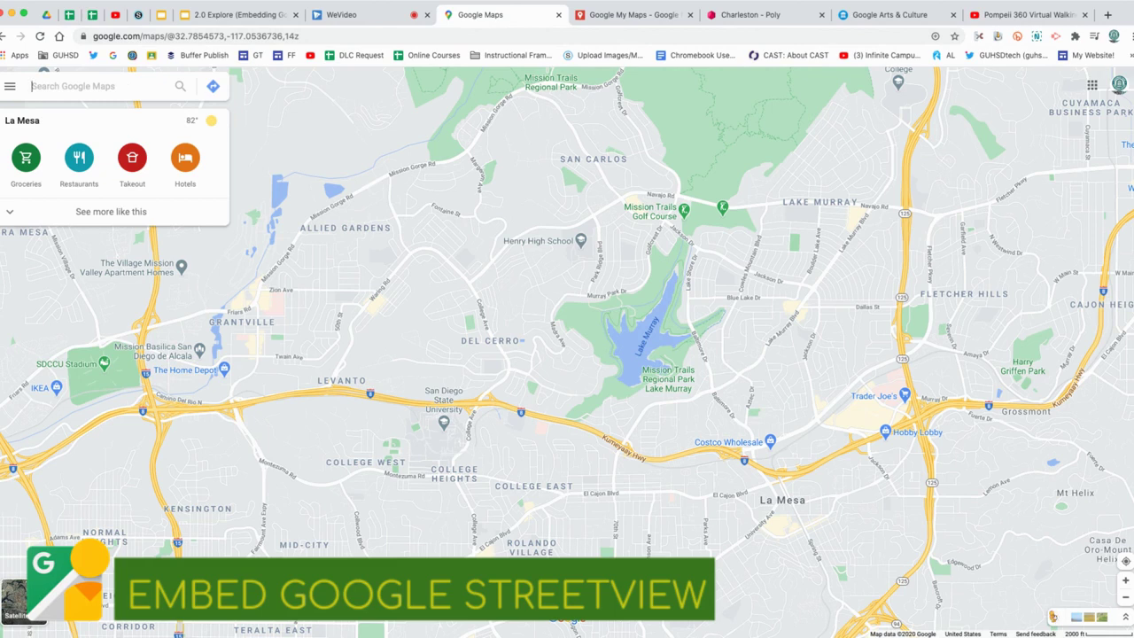
drag(1053, 615, 658, 415)
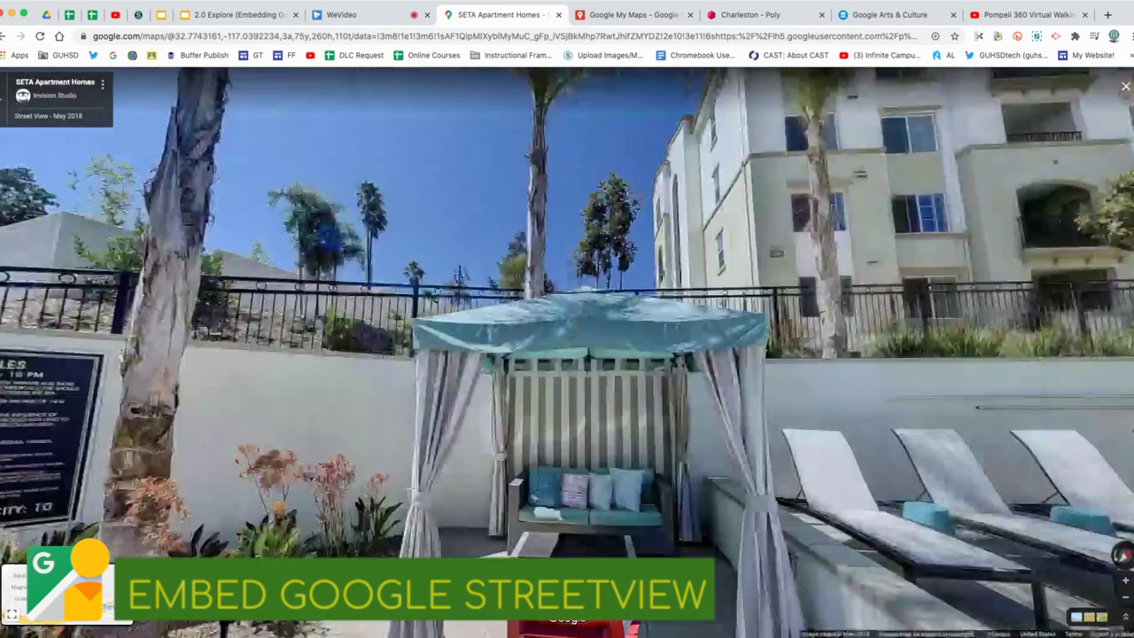
drag(886, 346, 53, 343)
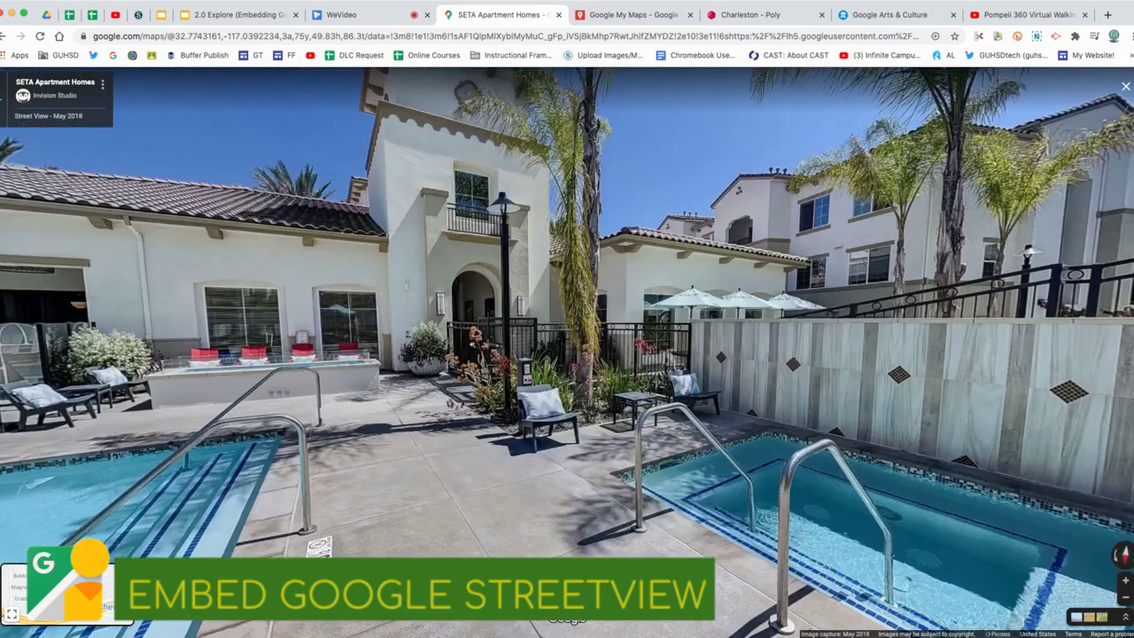
click(394, 454)
drag(426, 356, 802, 368)
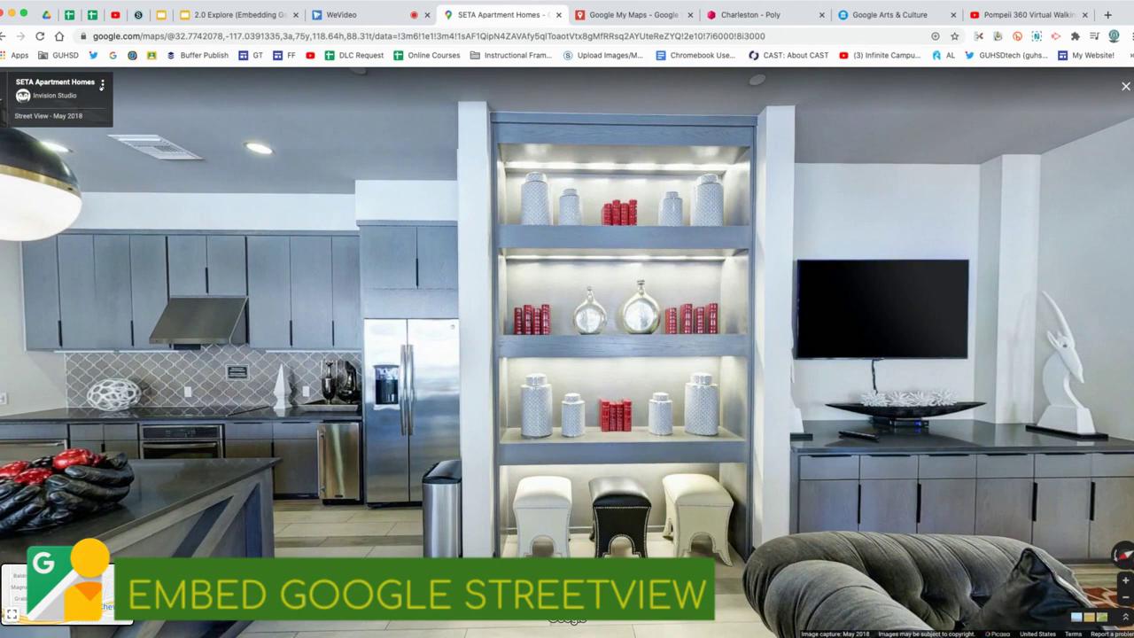
Copy the medium-size HTML embed code for the current Street View image
click(102, 85)
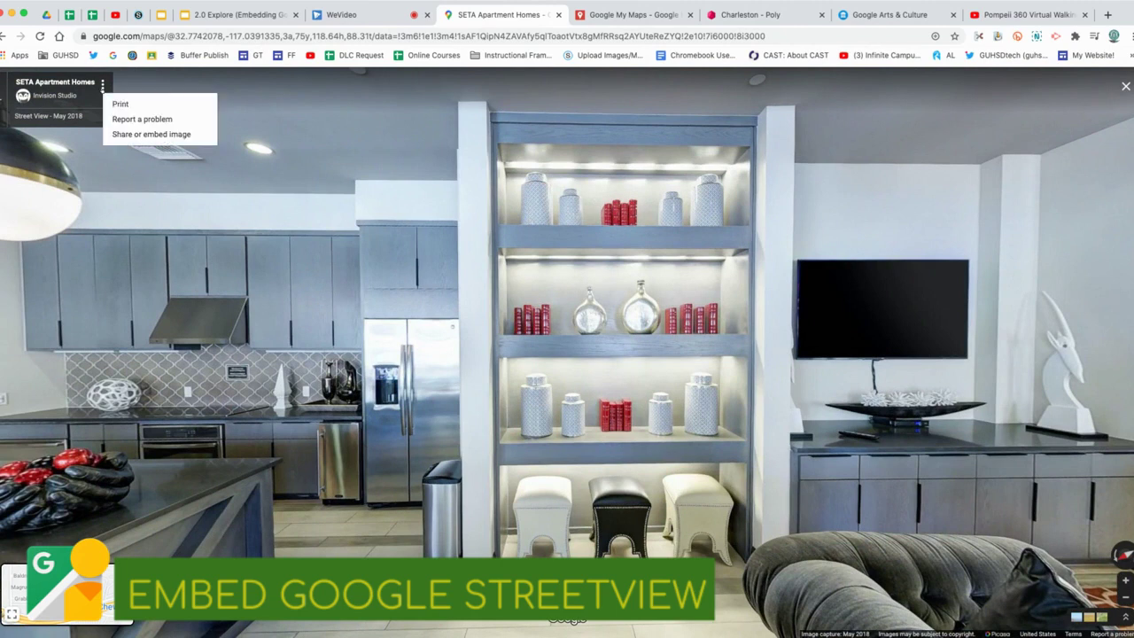
click(128, 134)
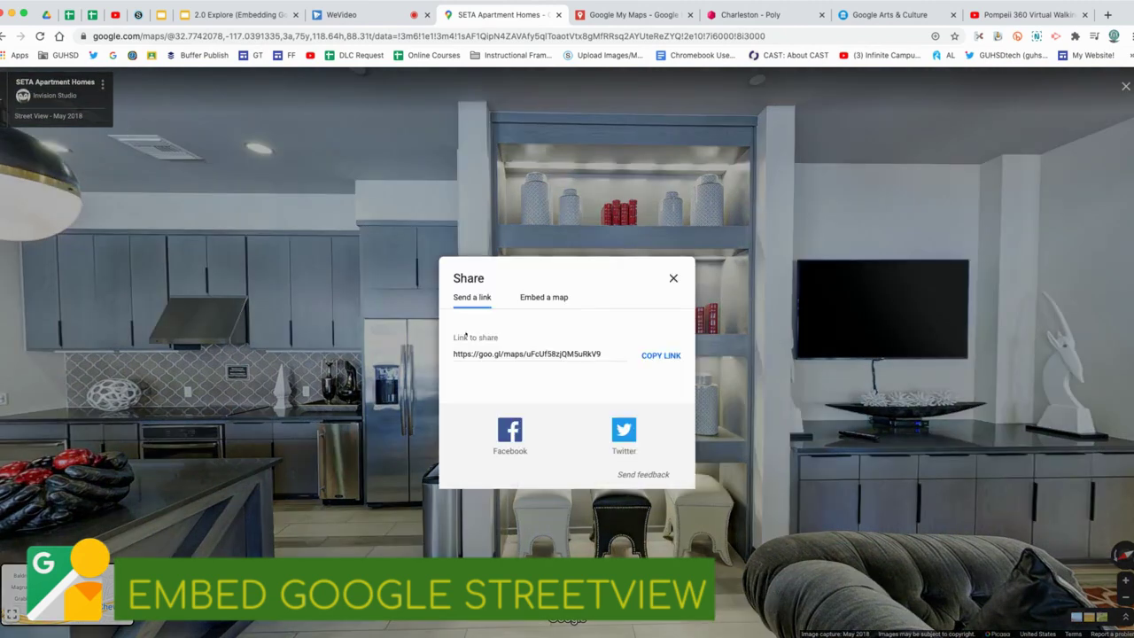
click(543, 298)
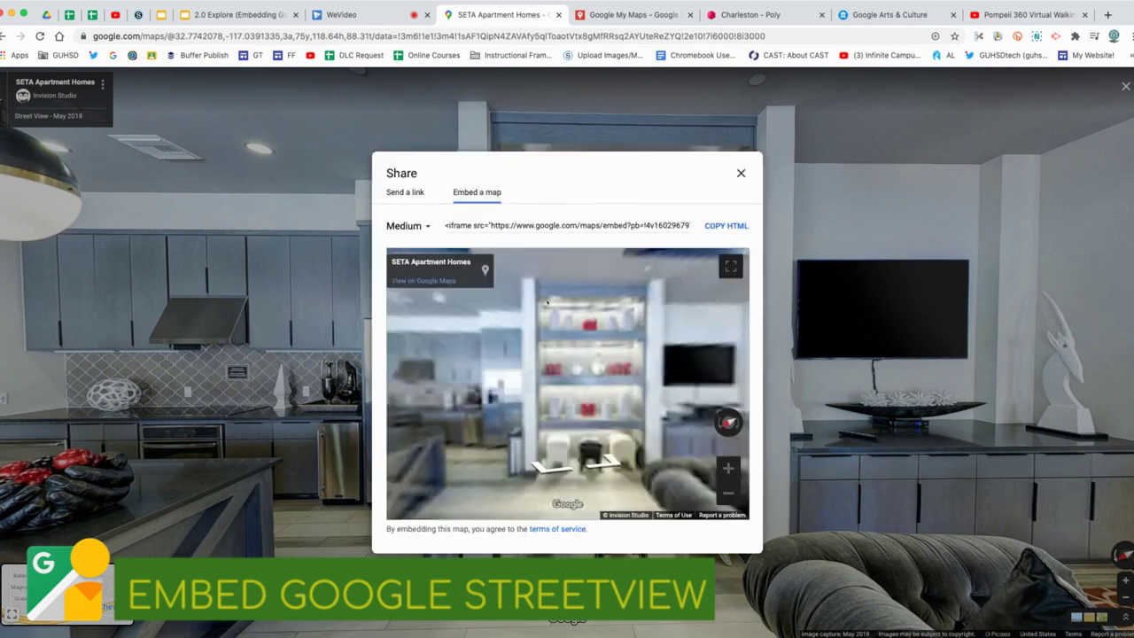
click(713, 227)
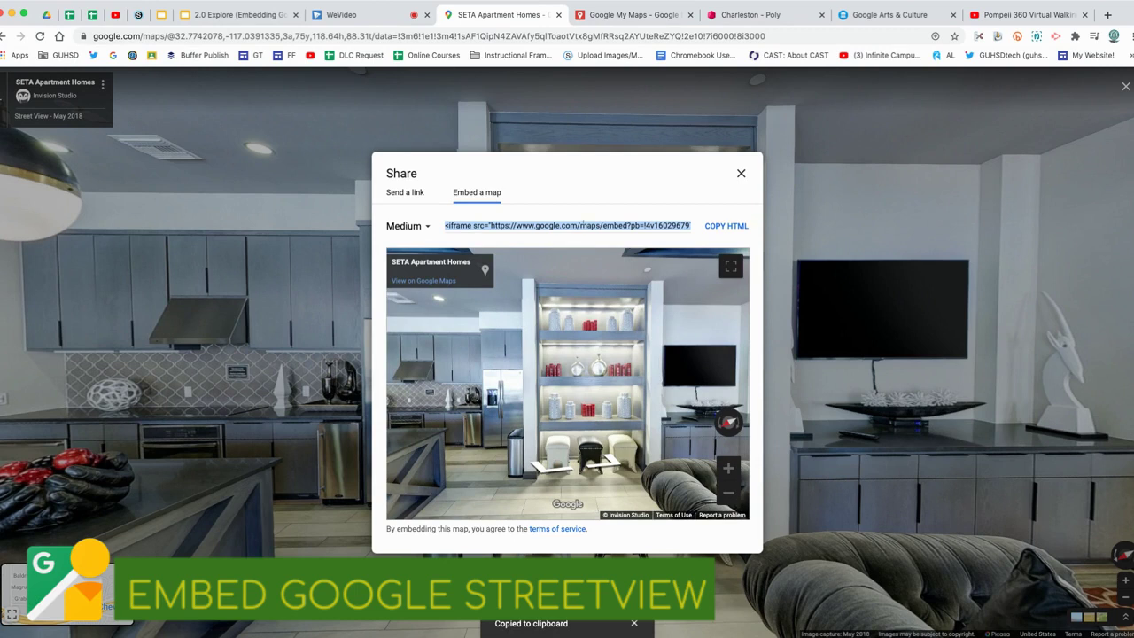
Switch to Schoology and start a new page in the Maps folder titled "Embed Google Streetview"
click(138, 14)
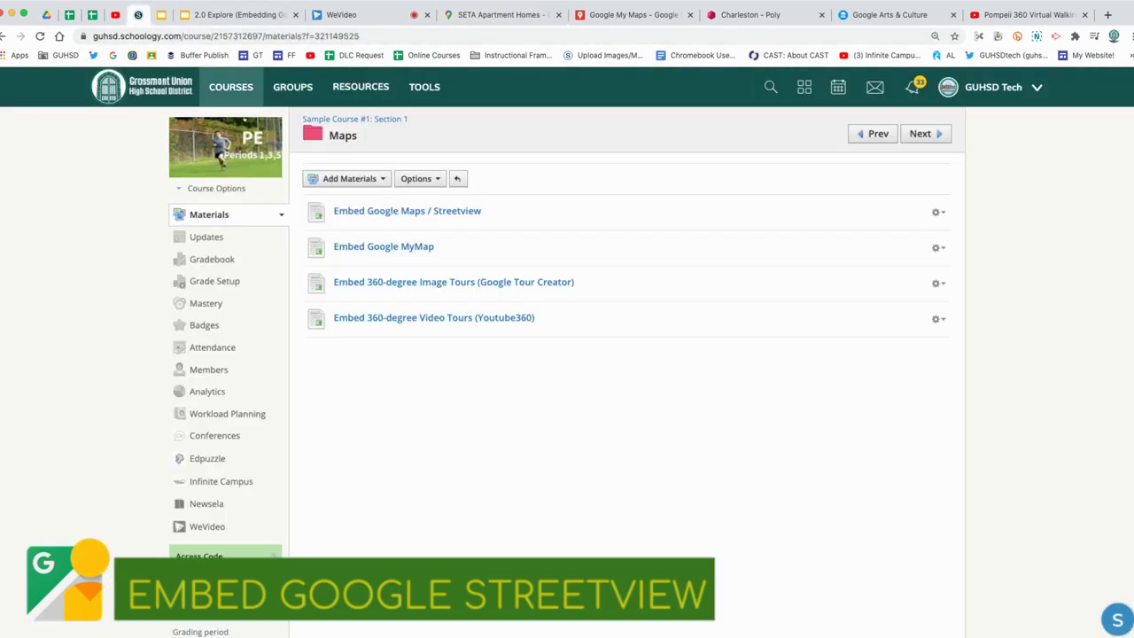
click(349, 180)
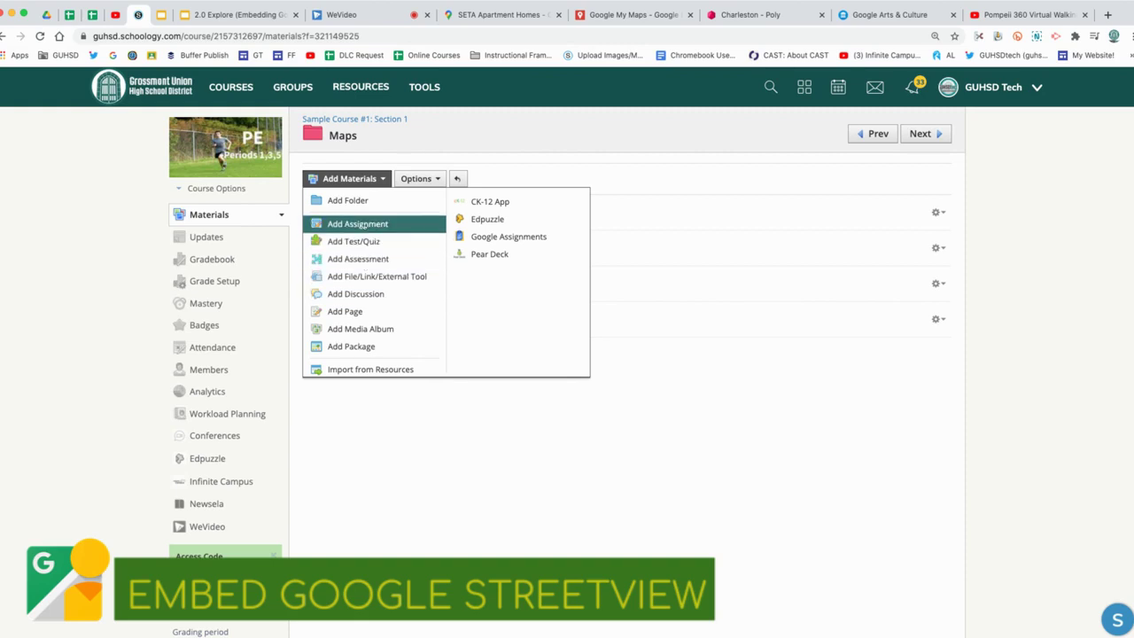
click(356, 310)
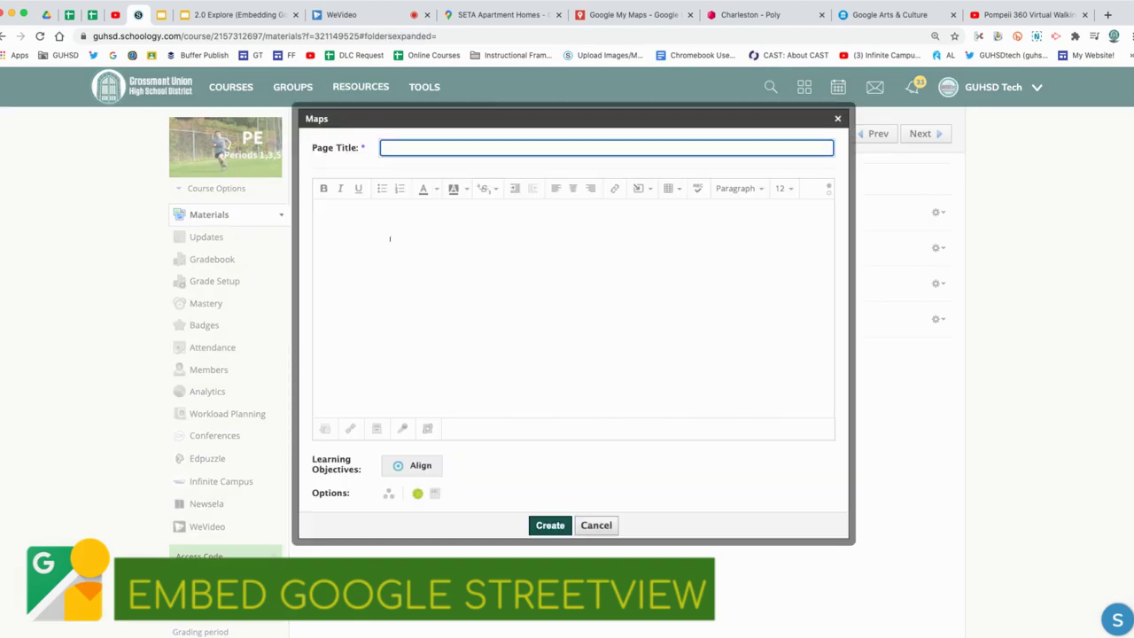
click(387, 148)
text(Embed Google Streetview)
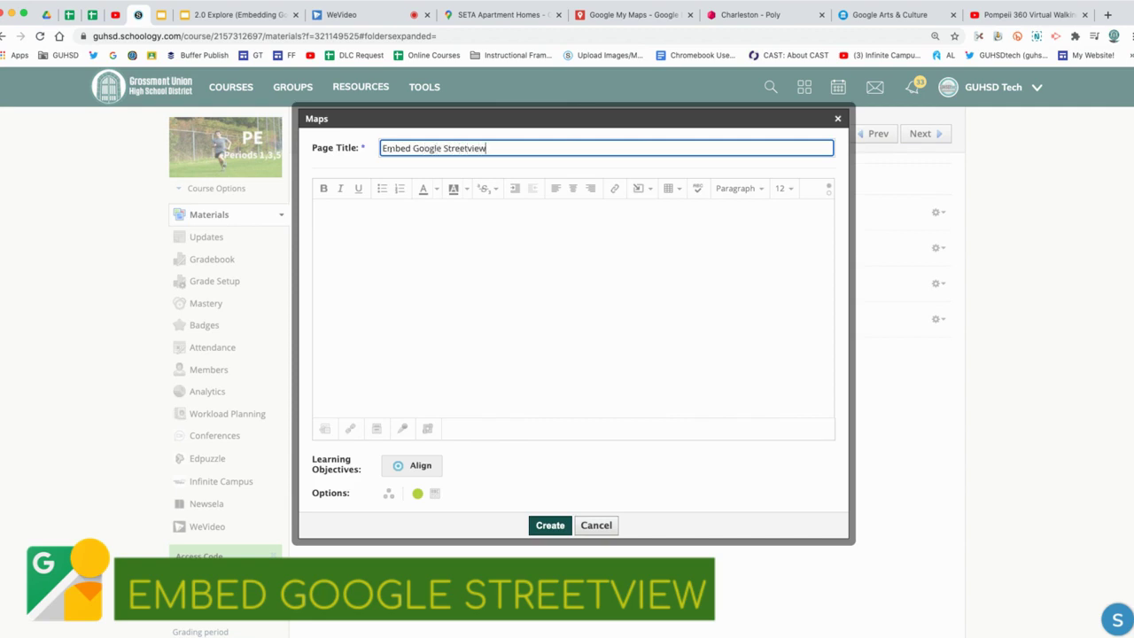
Paste the copied iframe code into the page body's HTML source and create the page
click(387, 229)
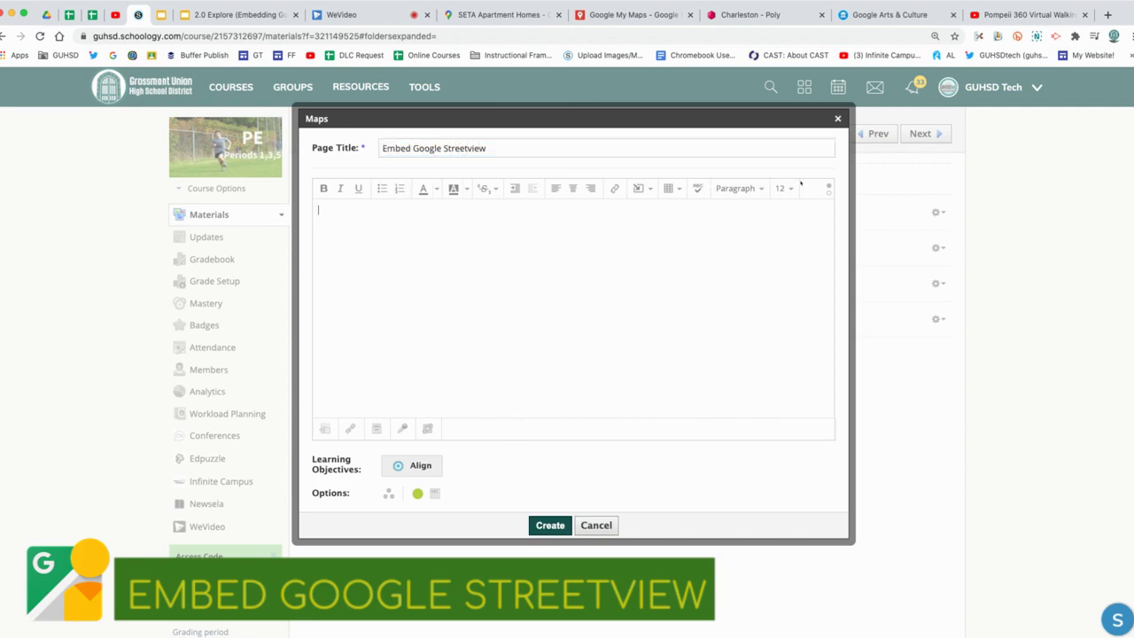
click(829, 190)
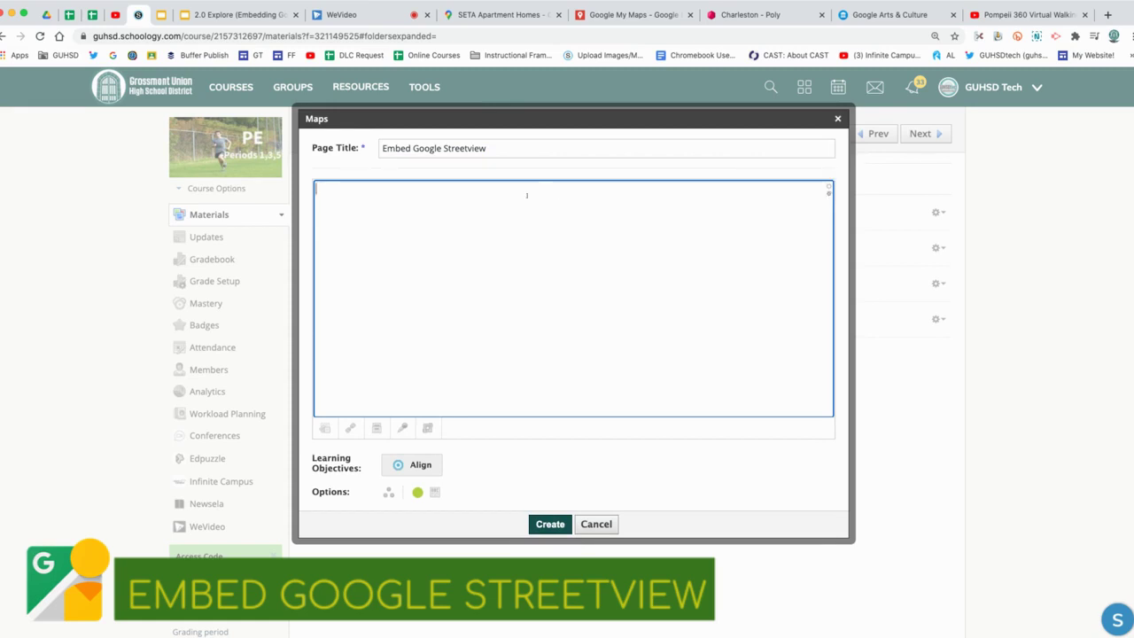
key(super+v)
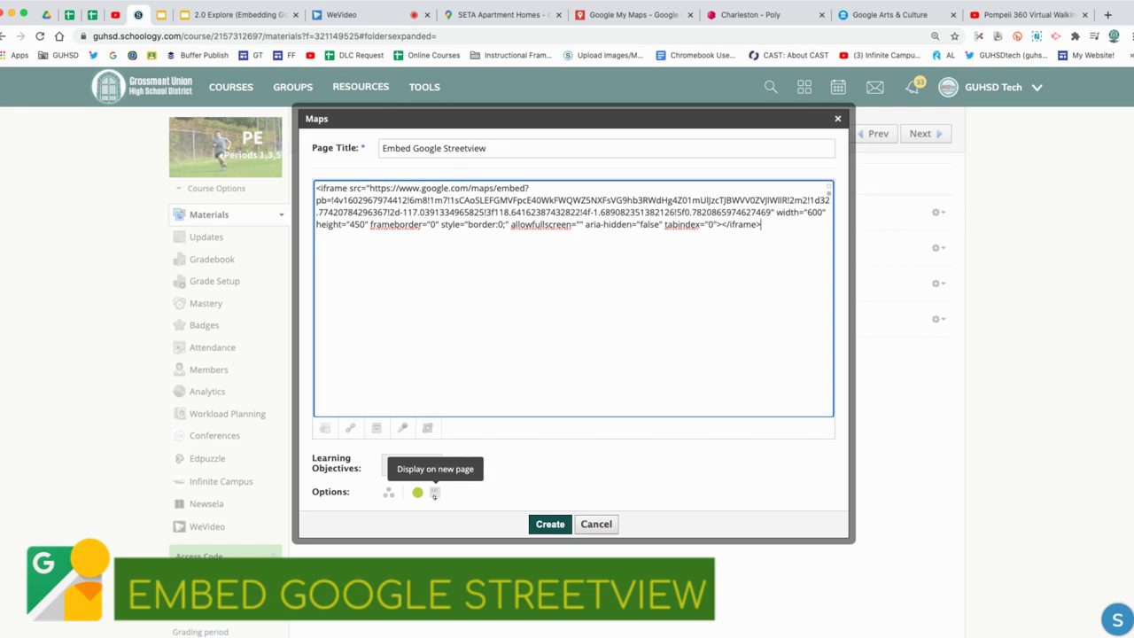
click(542, 524)
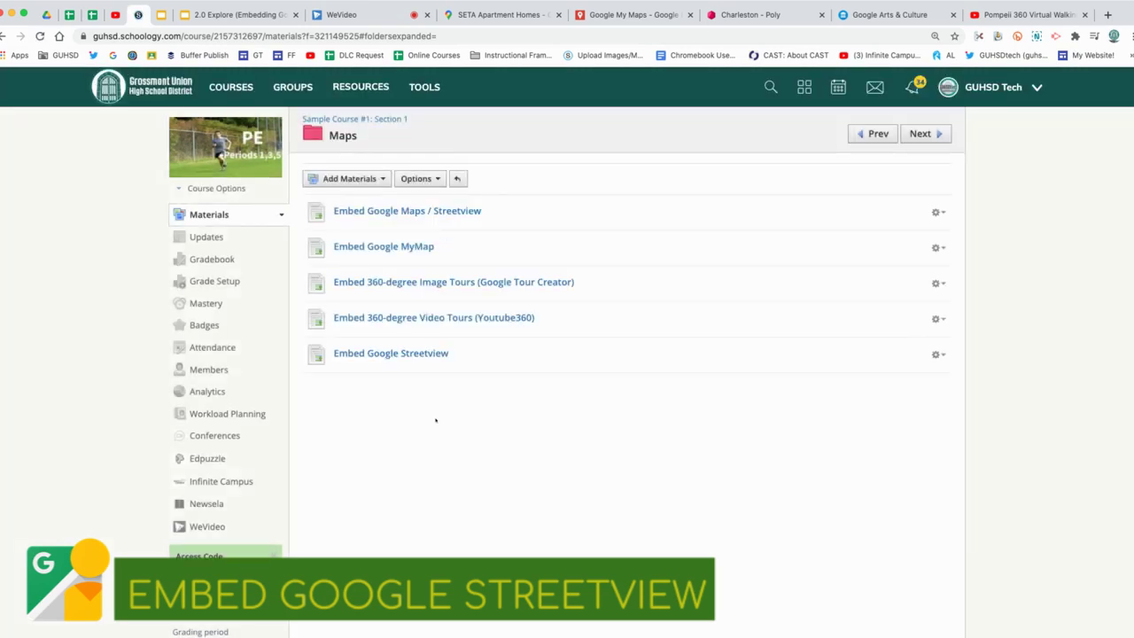
Open the Embed Google Streetview page and look around the embedded panorama, moving to other viewpoints
click(413, 355)
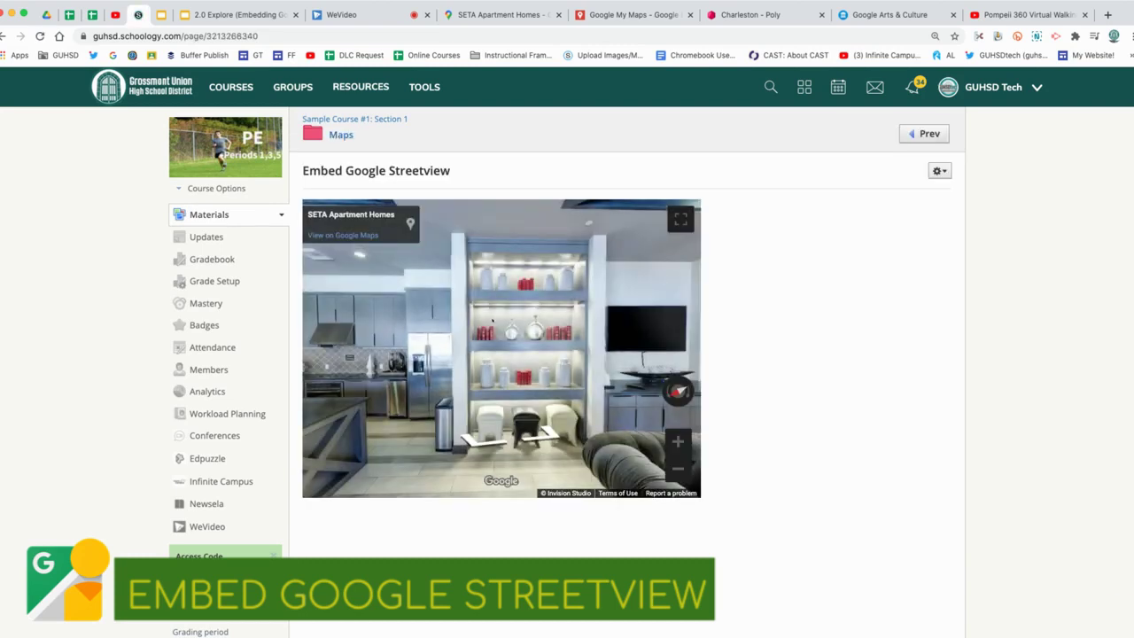
drag(618, 337, 428, 344)
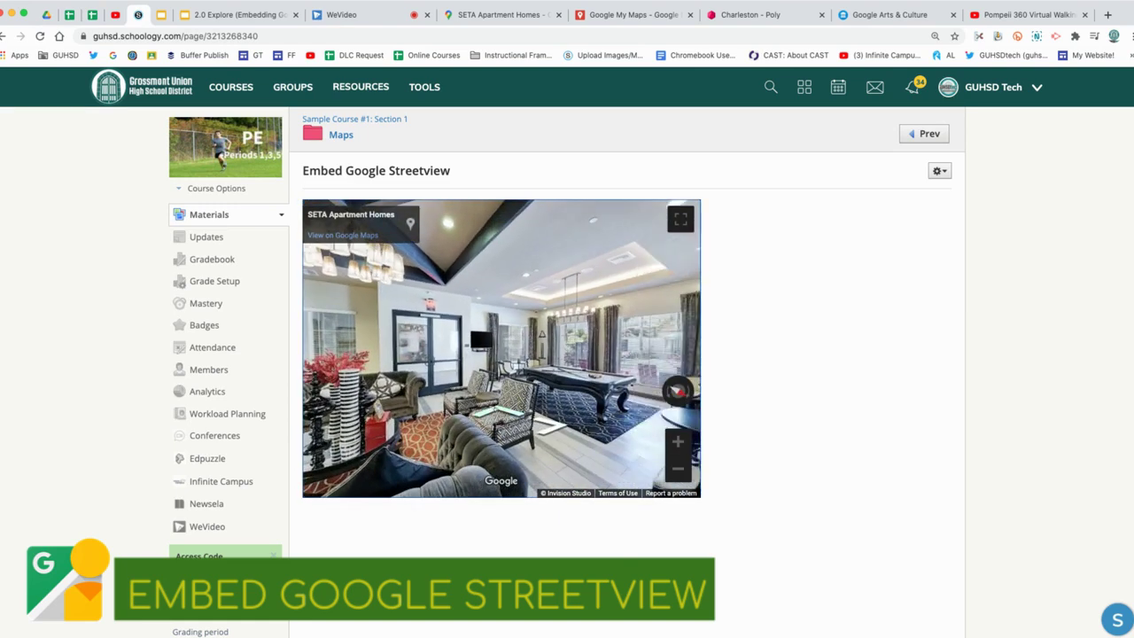
click(481, 383)
click(501, 428)
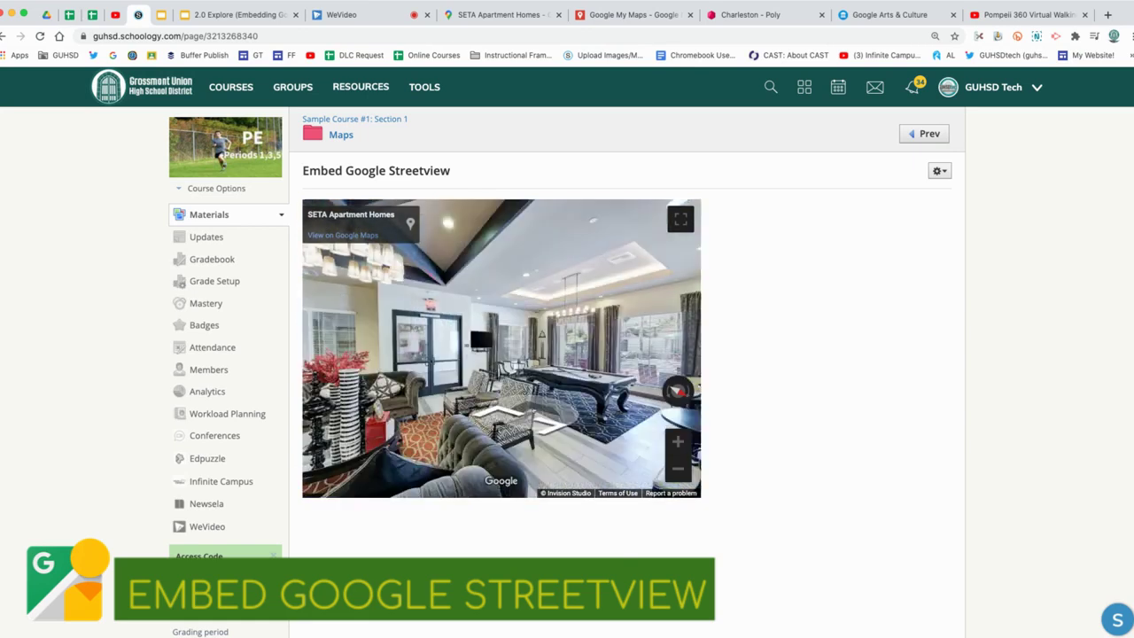
click(531, 418)
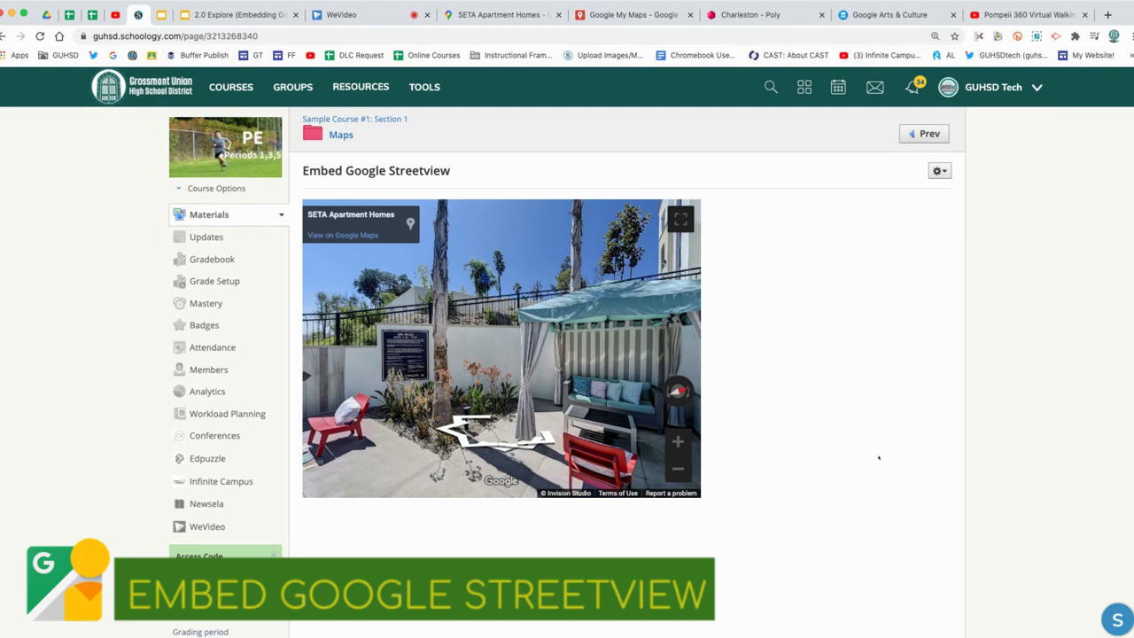
Edit the page to set the embedded Street View's dimensions to 900 x 900 and save the changes
click(934, 172)
click(917, 194)
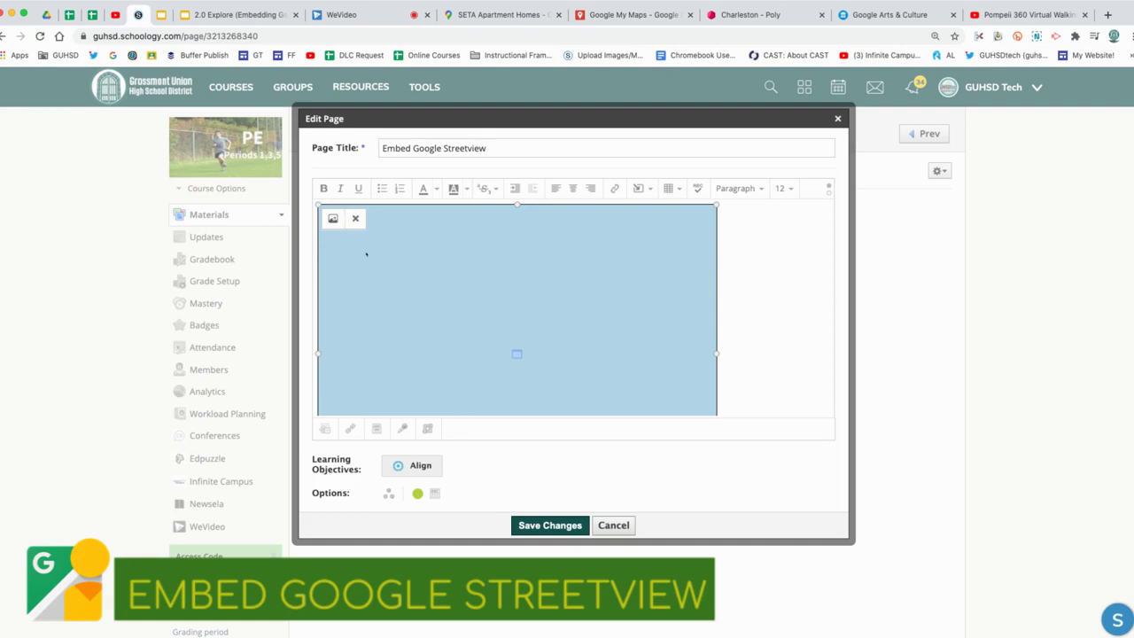
click(333, 218)
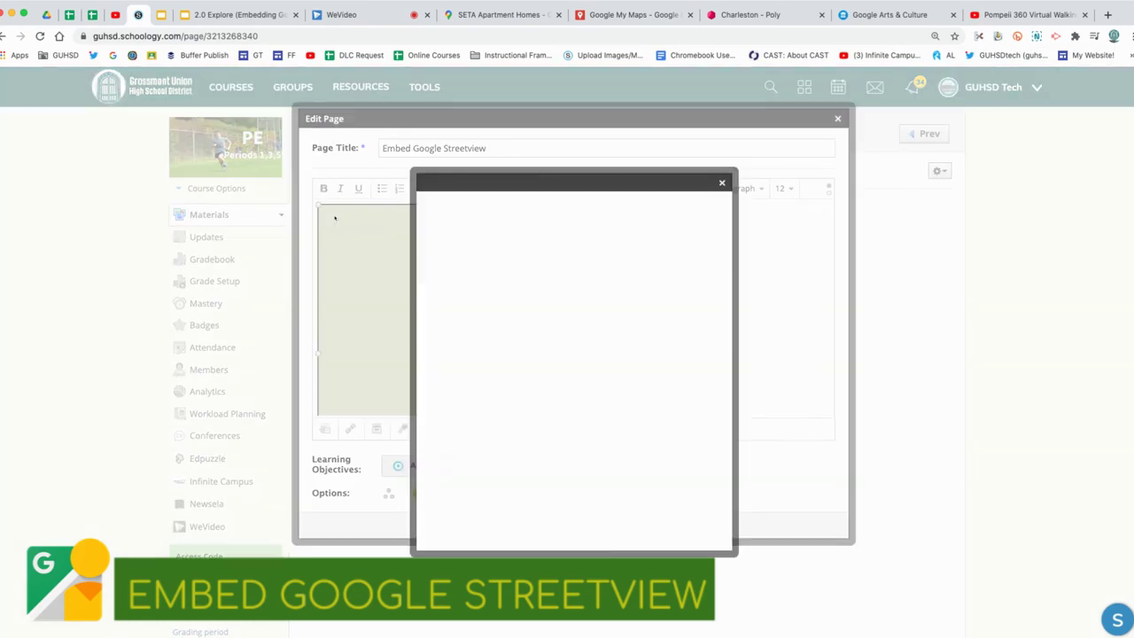
key(Tab)
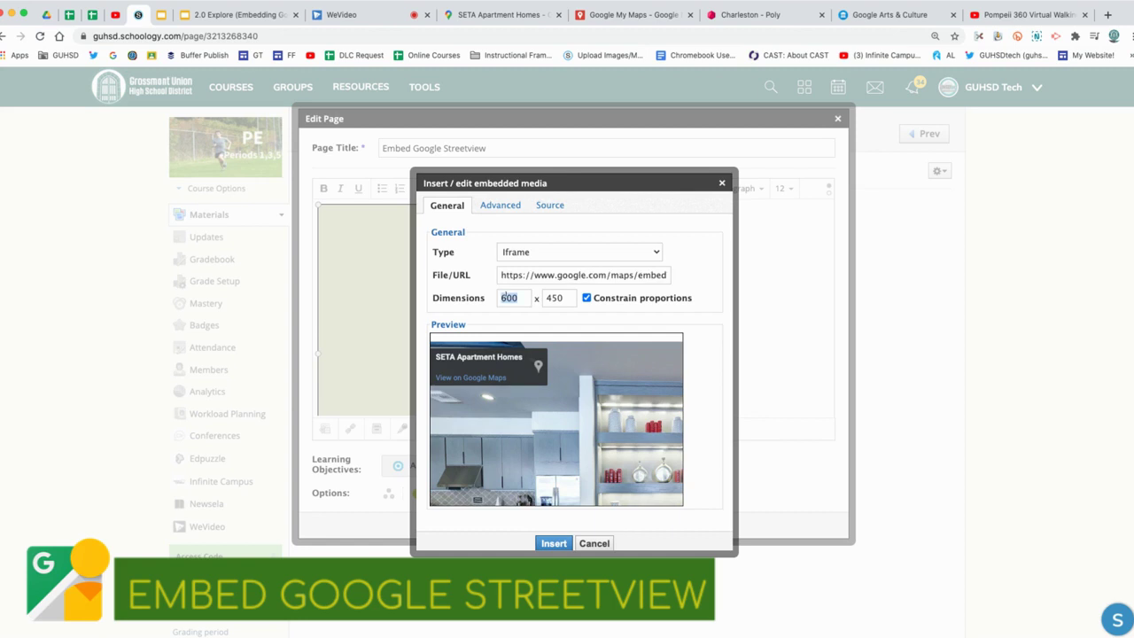
text(900)
key(Tab)
text(900)
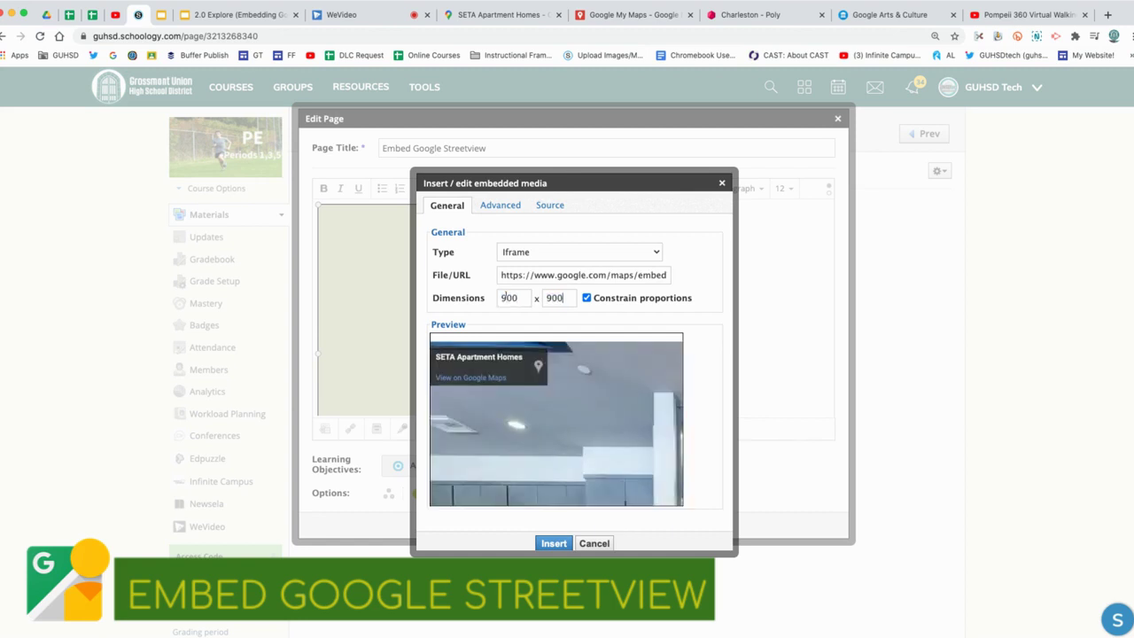
click(554, 543)
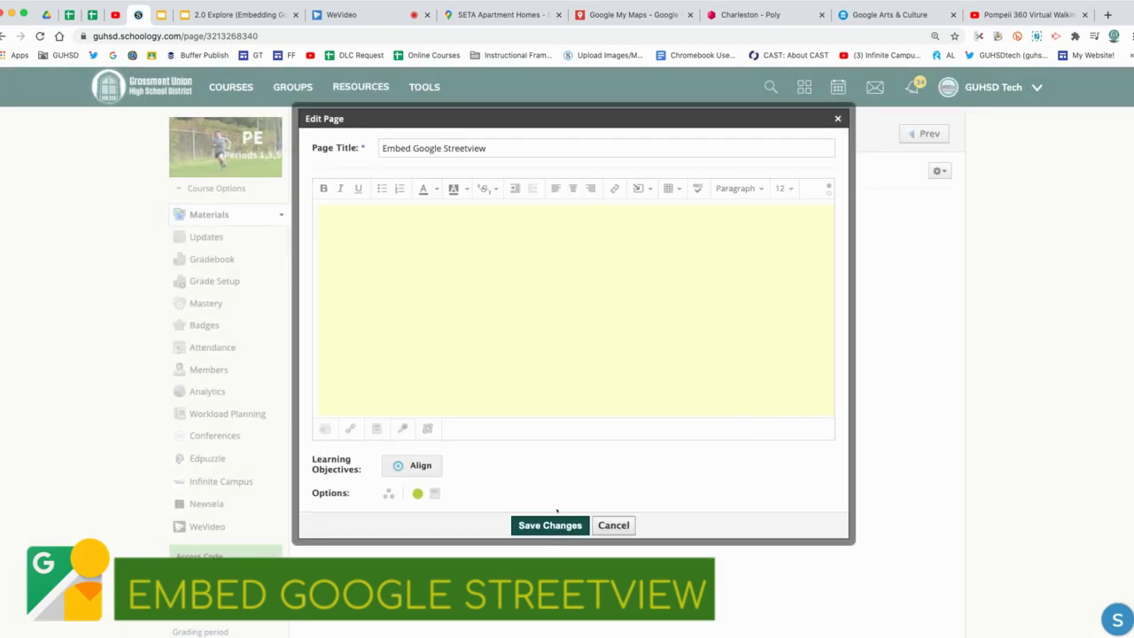
click(556, 523)
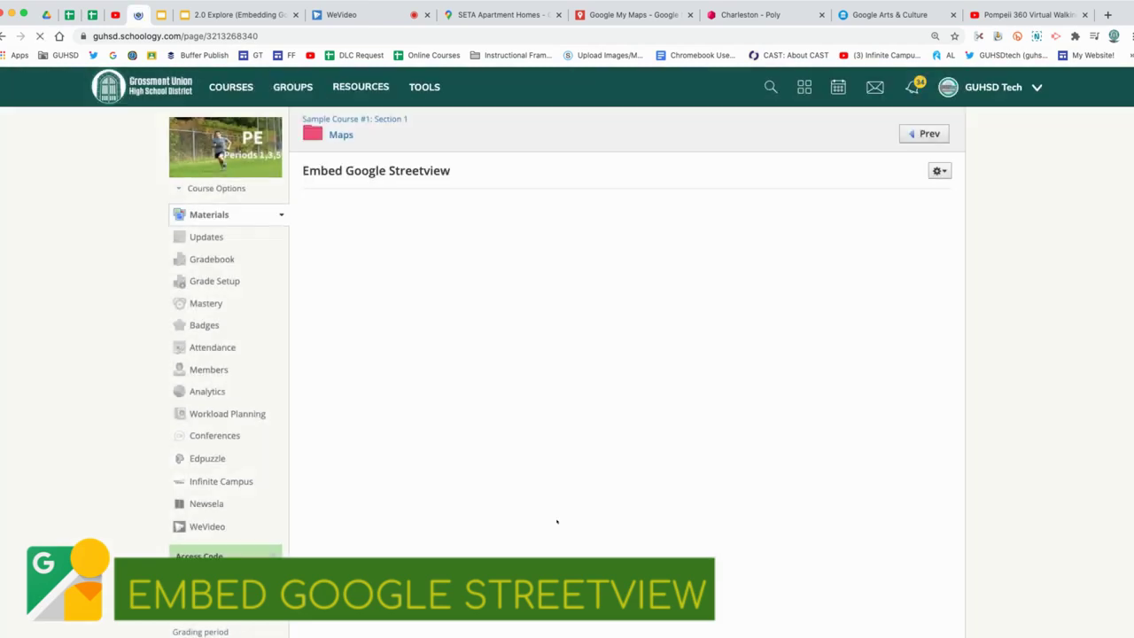
Examine how the enlarged Street View fits on the page and rotate its panorama
scroll(1001, 338, down, 5)
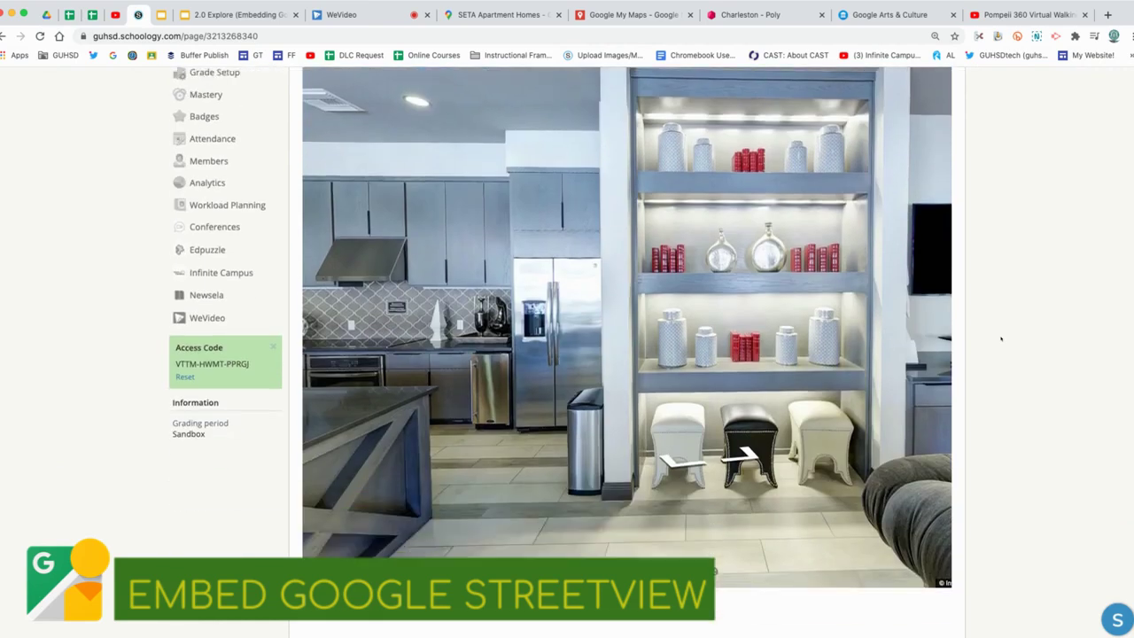
scroll(1001, 338, down, 1)
scroll(1001, 338, up, 3)
scroll(1001, 338, down, 1)
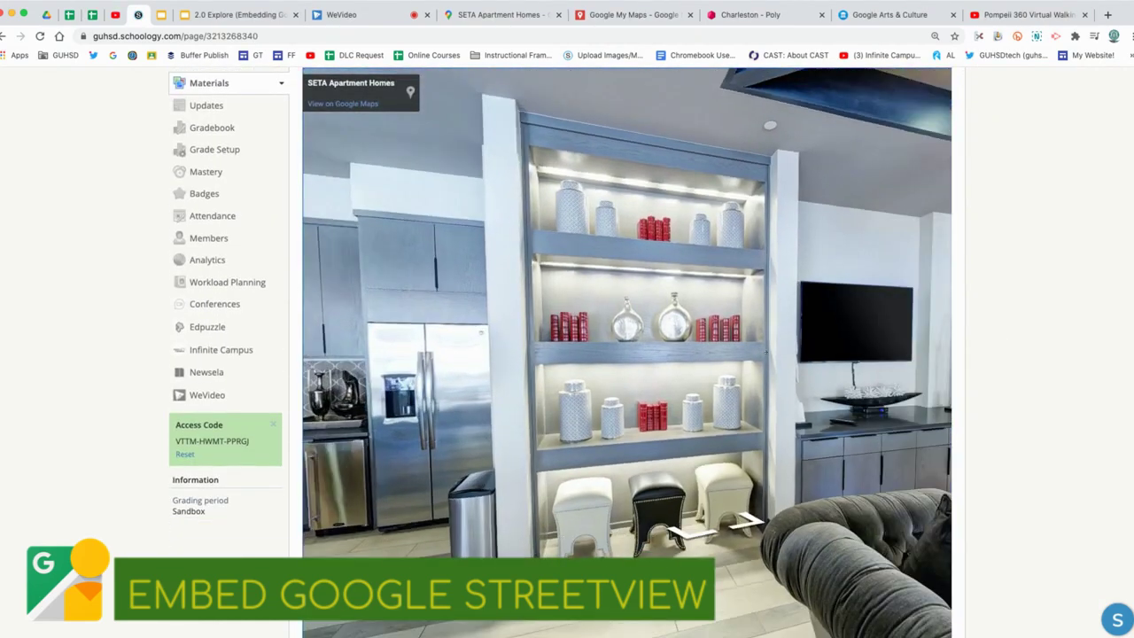
drag(767, 353, 732, 352)
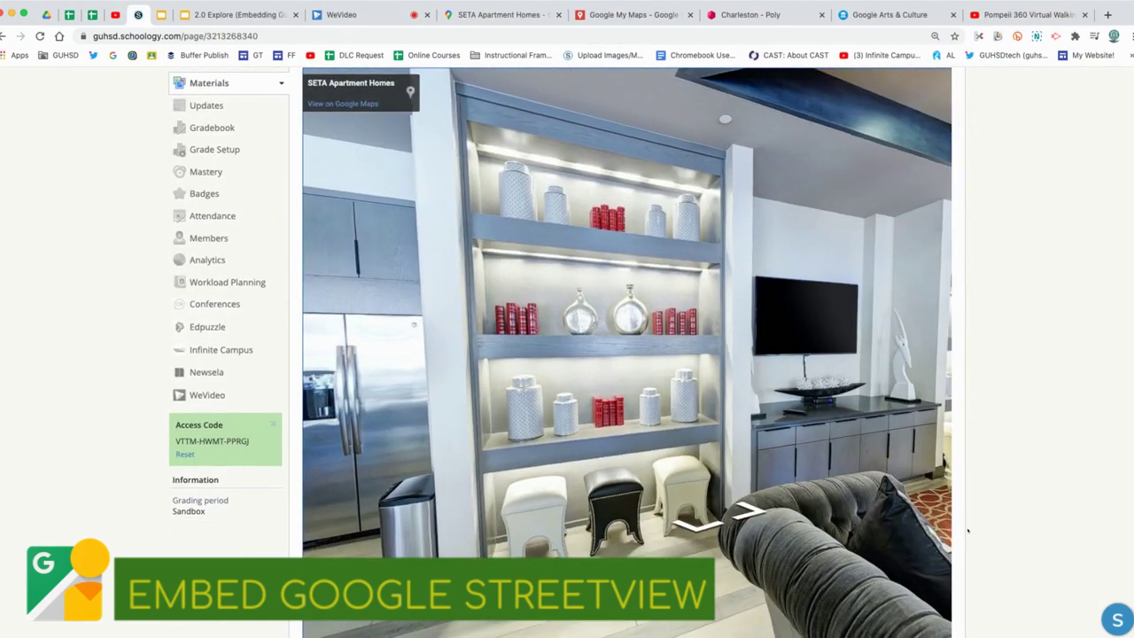
scroll(984, 367, up, 3)
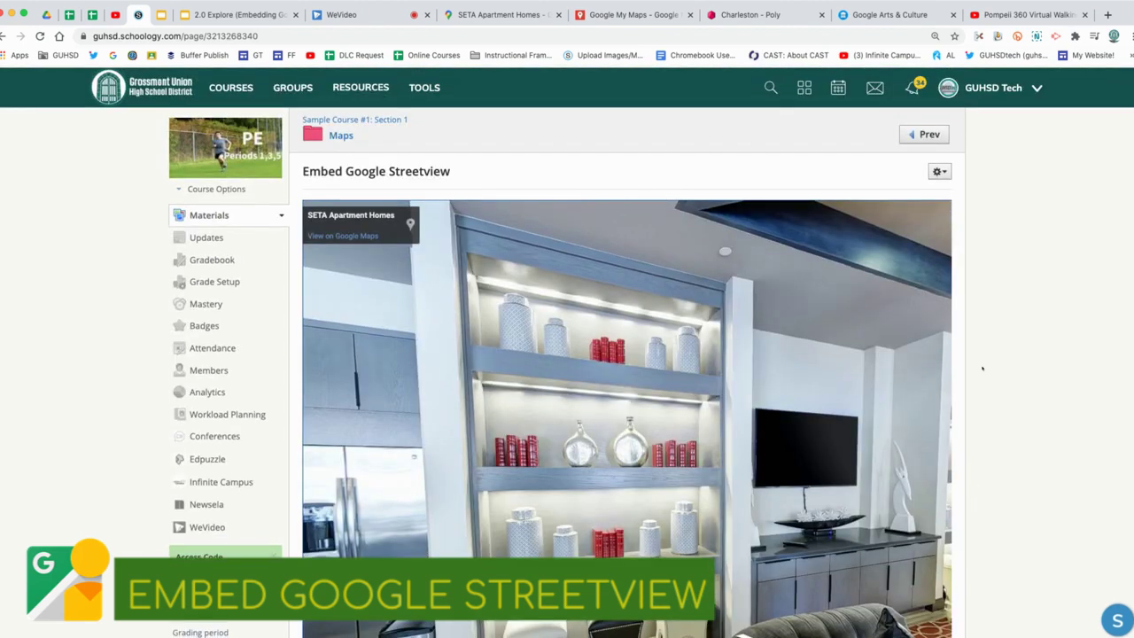
Shrink the embedded Street View by hand in the page editor, save the changes and check it on the page
click(939, 171)
click(917, 193)
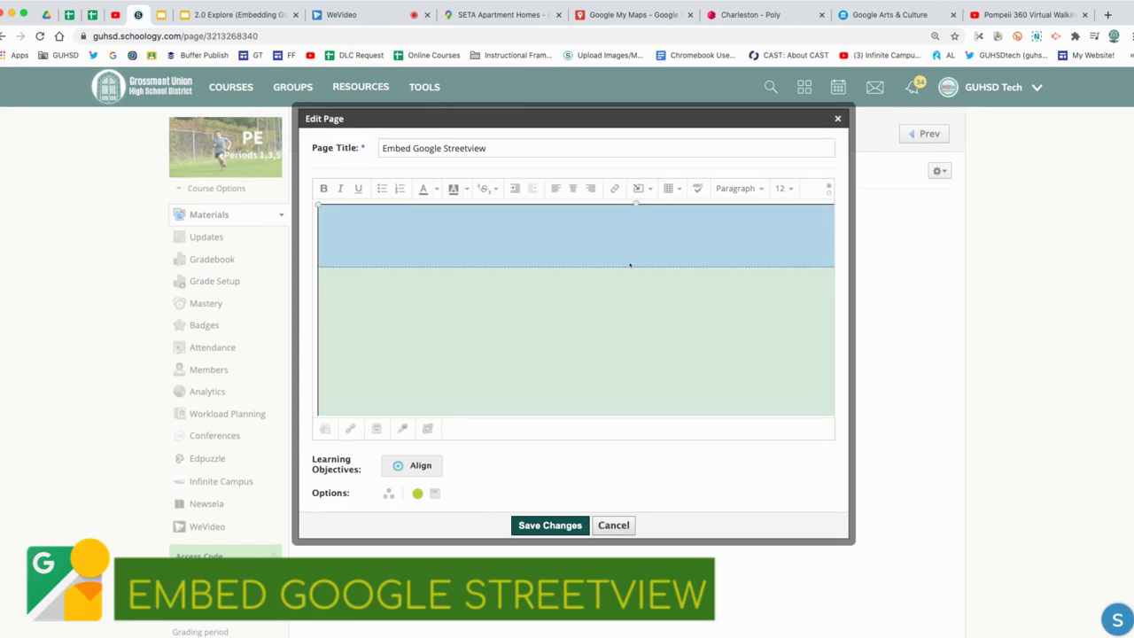
click(560, 523)
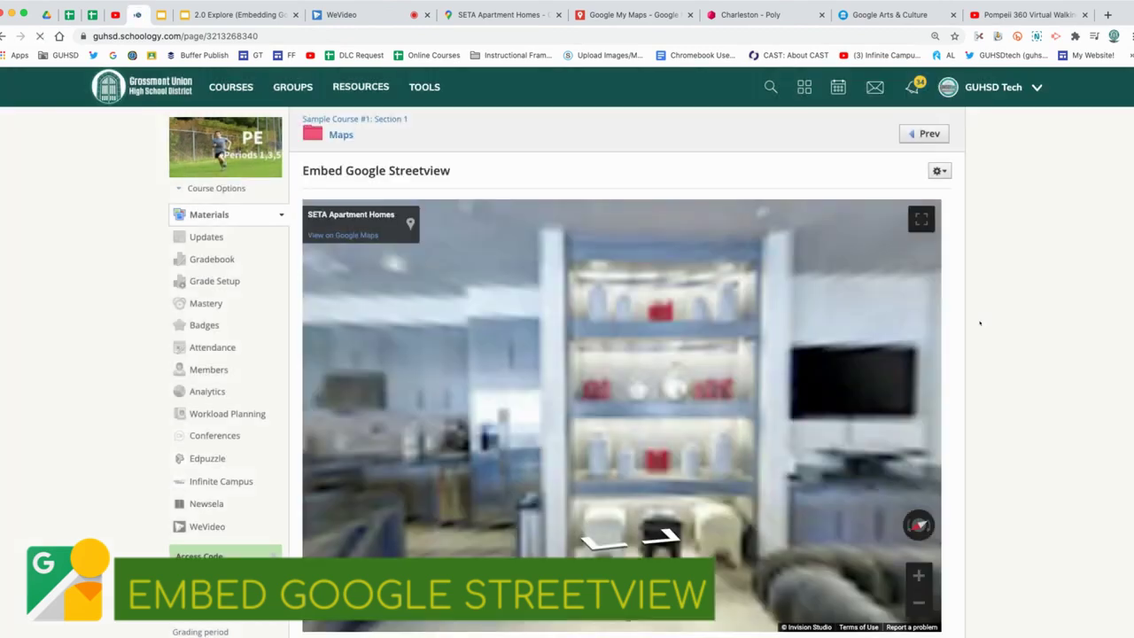
scroll(980, 323, down, 2)
drag(684, 204, 505, 210)
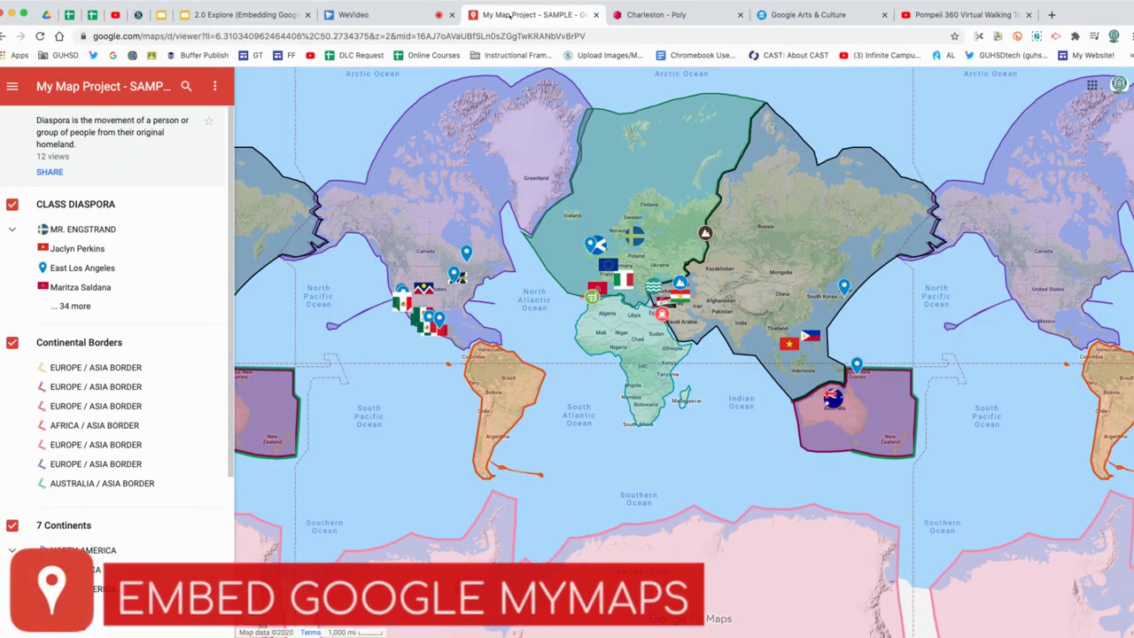
Switch to the My Map Project sample in Google My Maps and view the details of a marker in the United States
drag(399, 379, 349, 353)
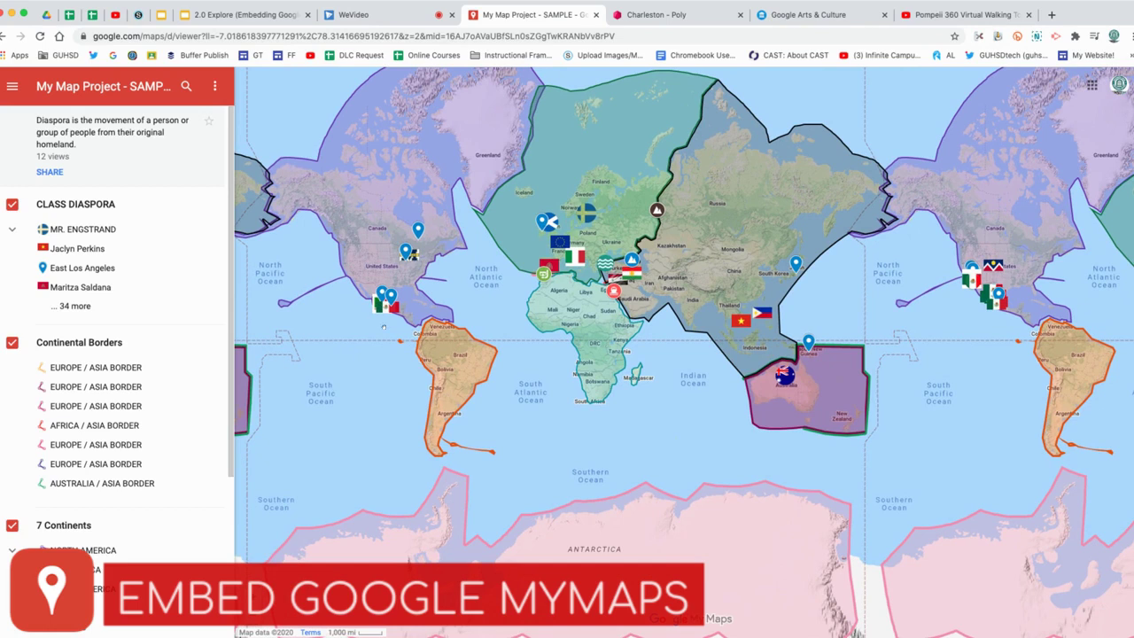
click(405, 250)
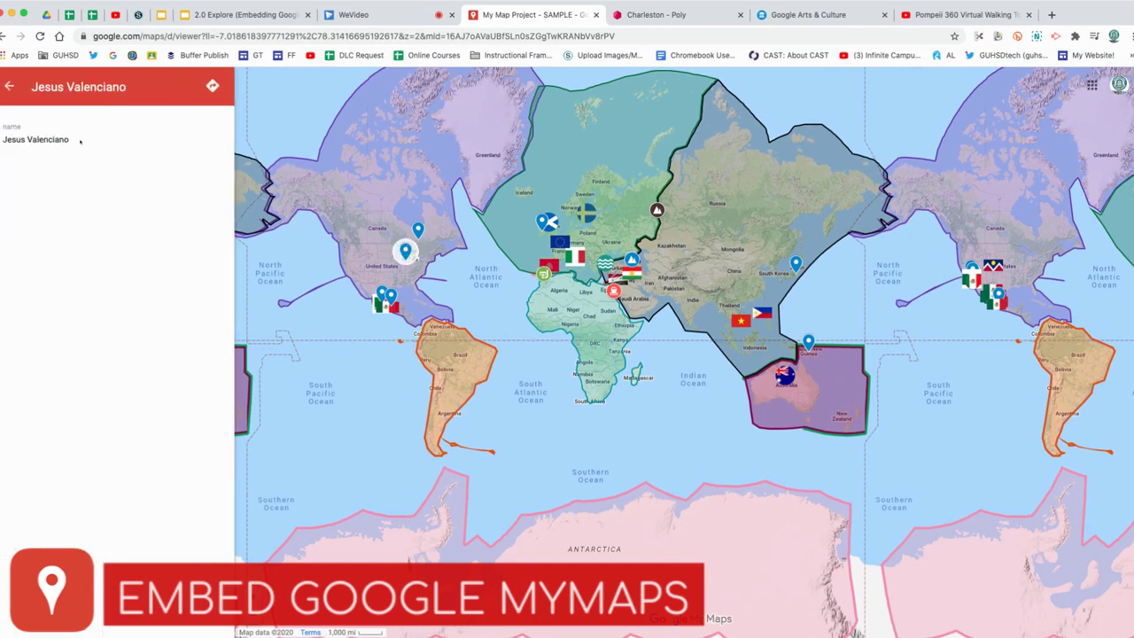
Inspect the details of the North America region and the markers near Gibraltar and in Italy, and return to the map legend
click(385, 187)
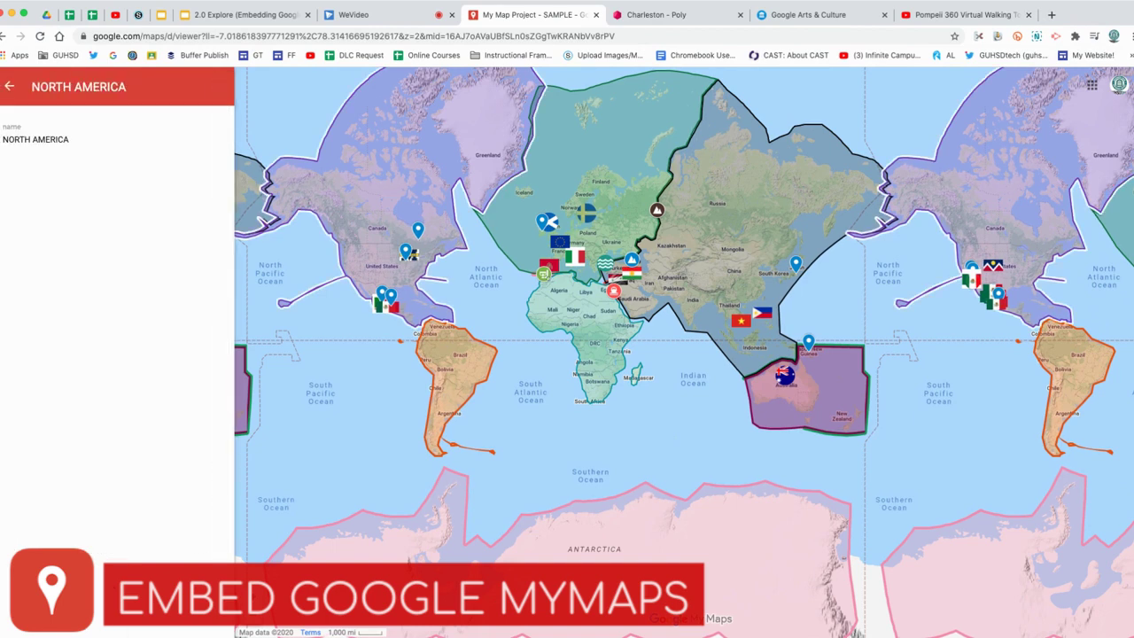
click(543, 273)
click(575, 257)
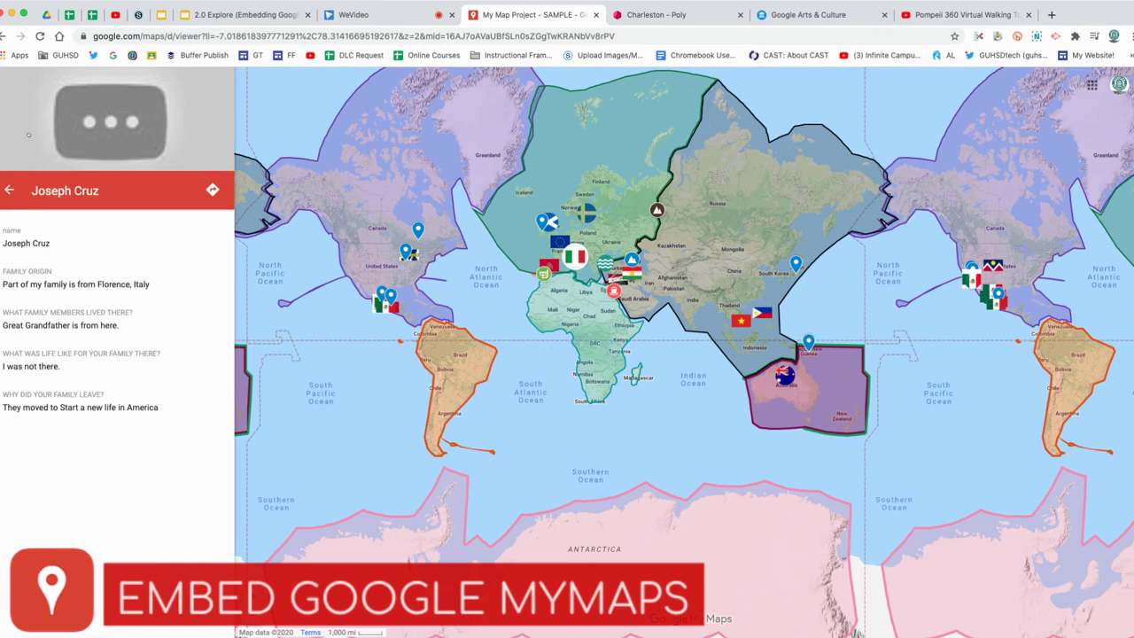
click(10, 189)
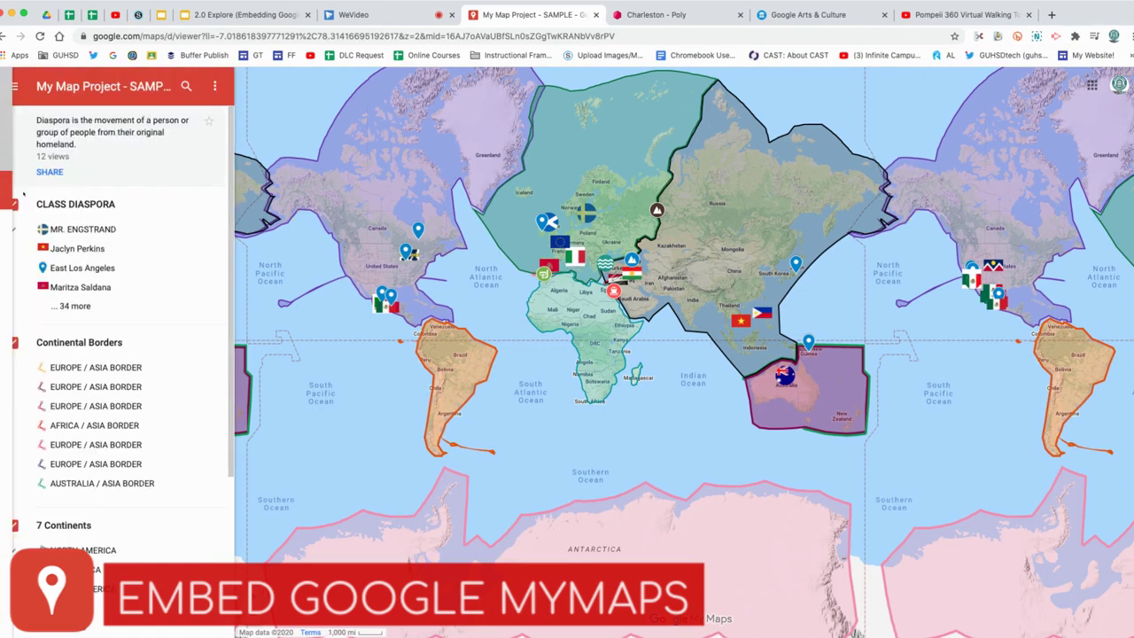
drag(556, 410, 523, 424)
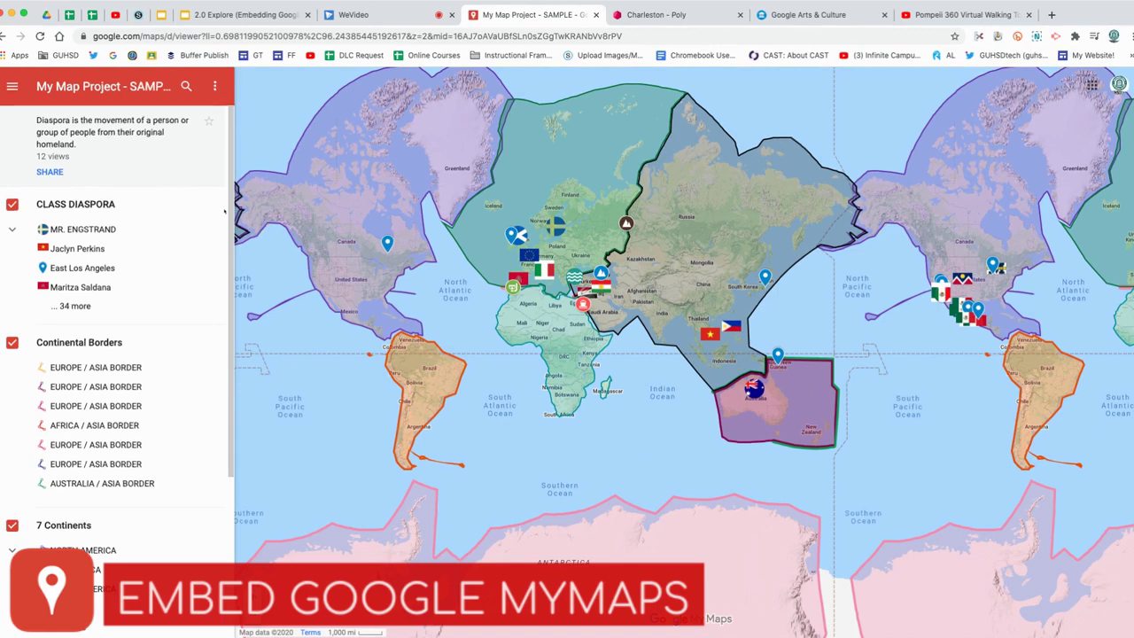
Copy the HTML embed code of the My Map Project sample and close the embed dialog
click(214, 86)
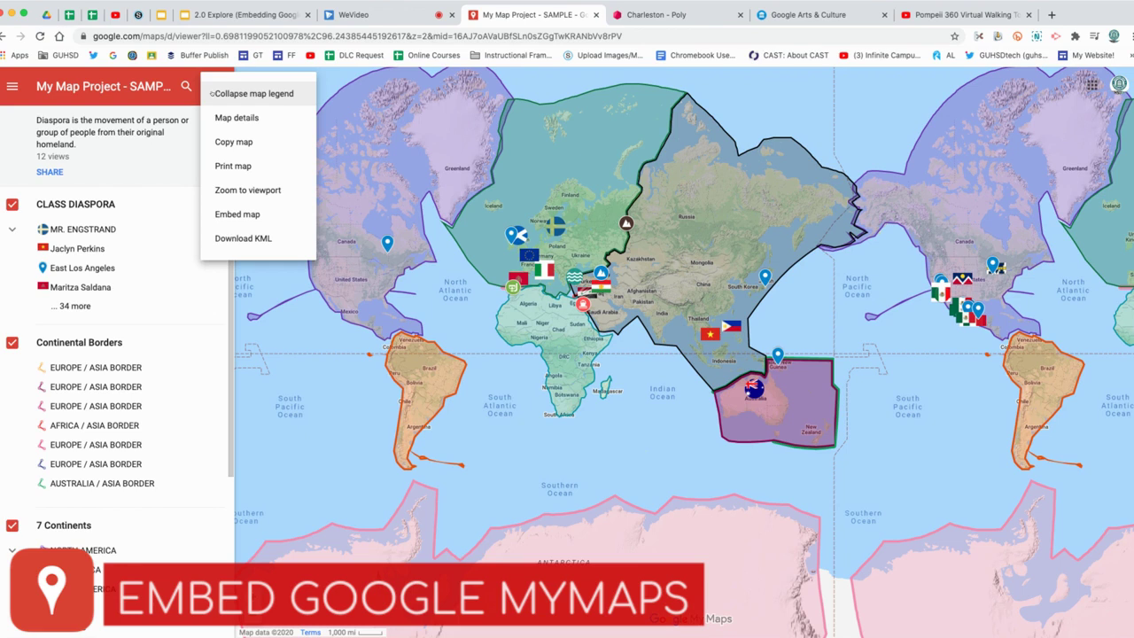
click(213, 88)
click(213, 91)
click(238, 213)
key(super+c)
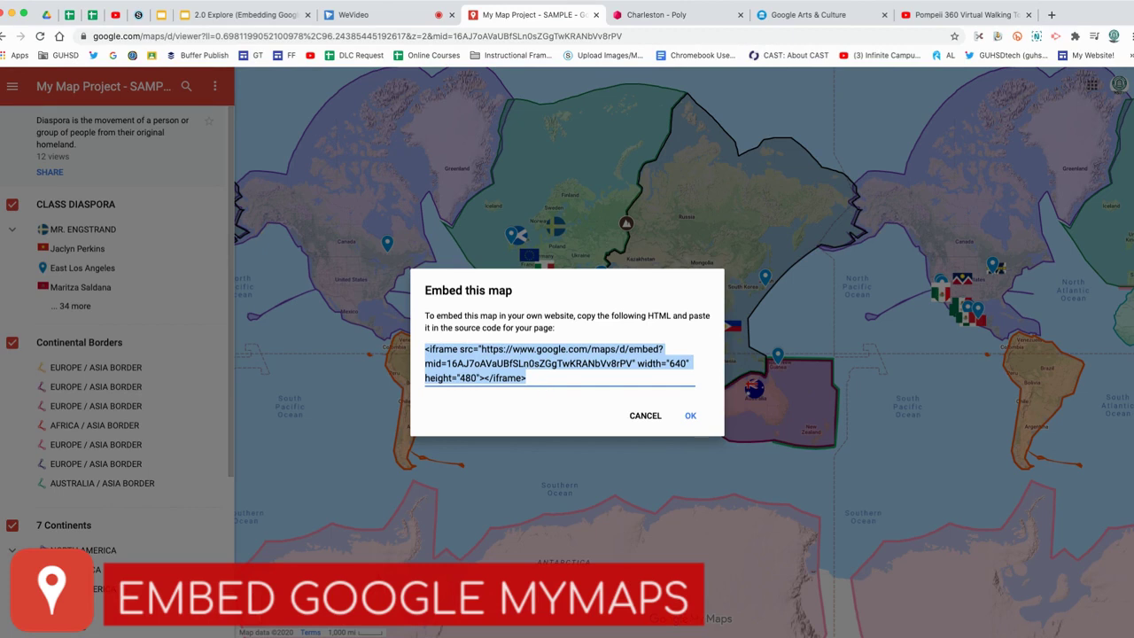
click(690, 415)
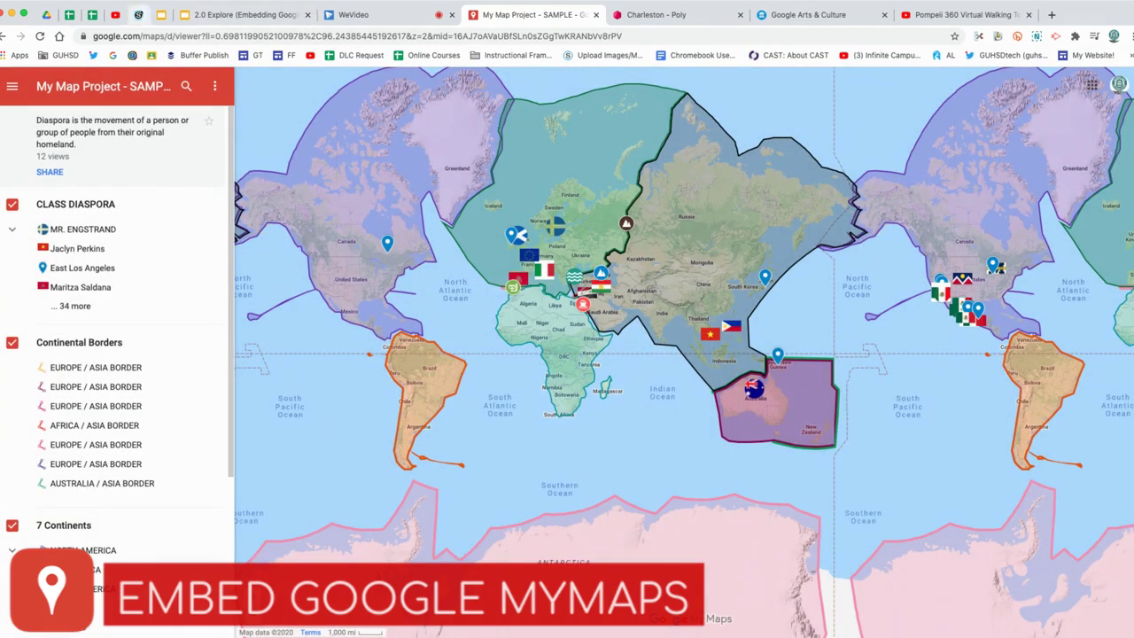
Switch to Schoology and start a new page titled "Embed Mymaps" in the Maps folder
click(139, 14)
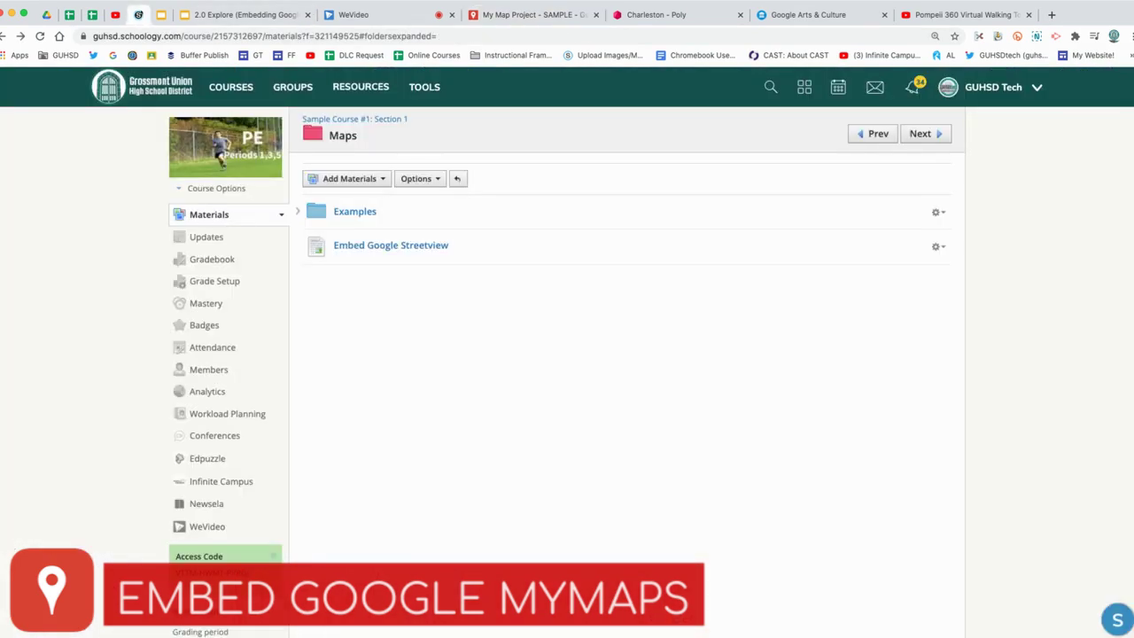
click(372, 179)
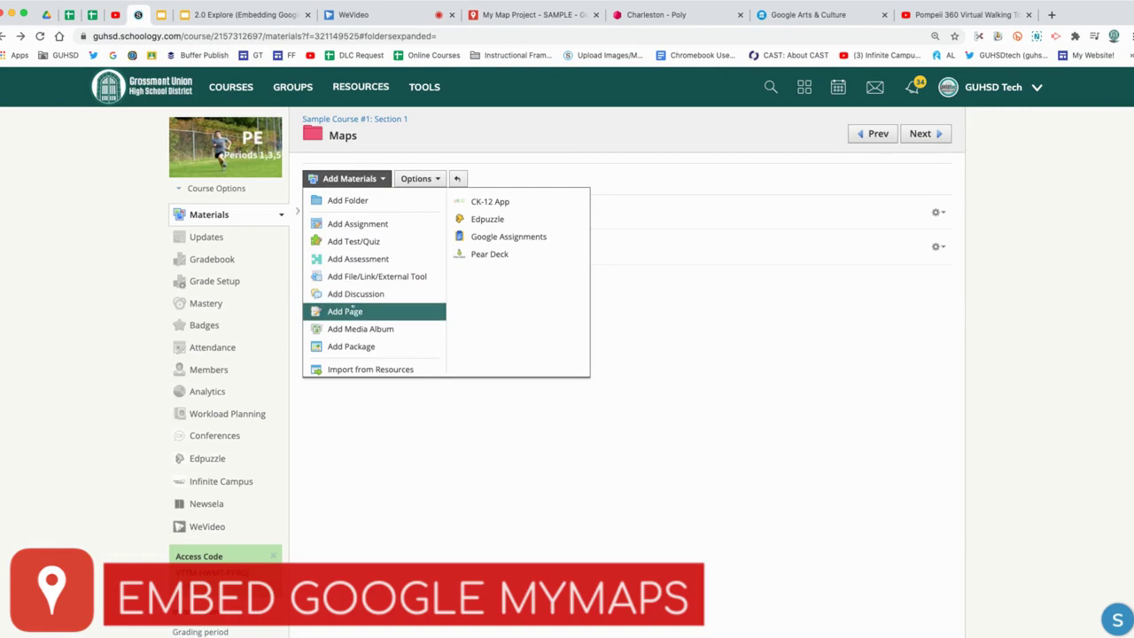
click(351, 311)
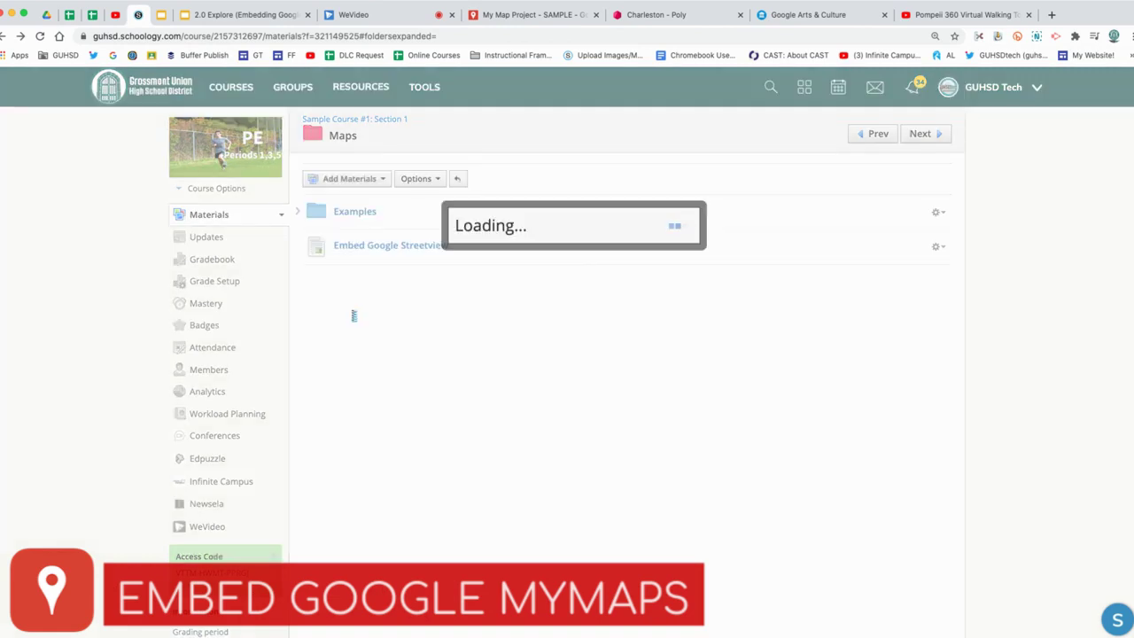
click(390, 149)
text(Embed Mymaps)
click(392, 223)
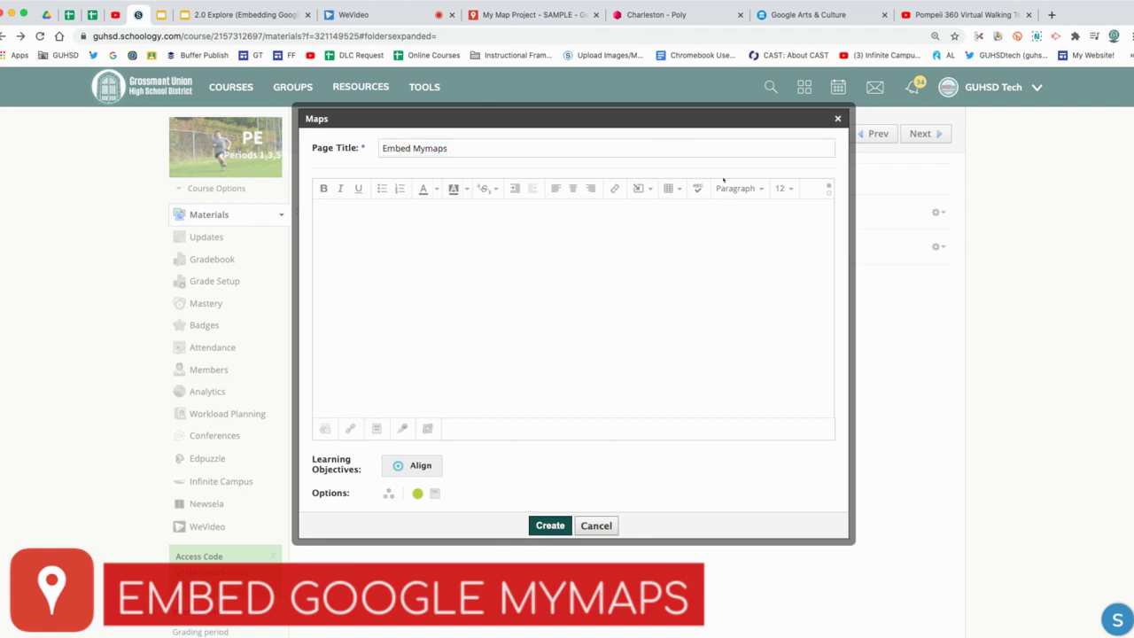
Paste the map's iframe code into the HTML source of the page, create the page and open it
click(828, 189)
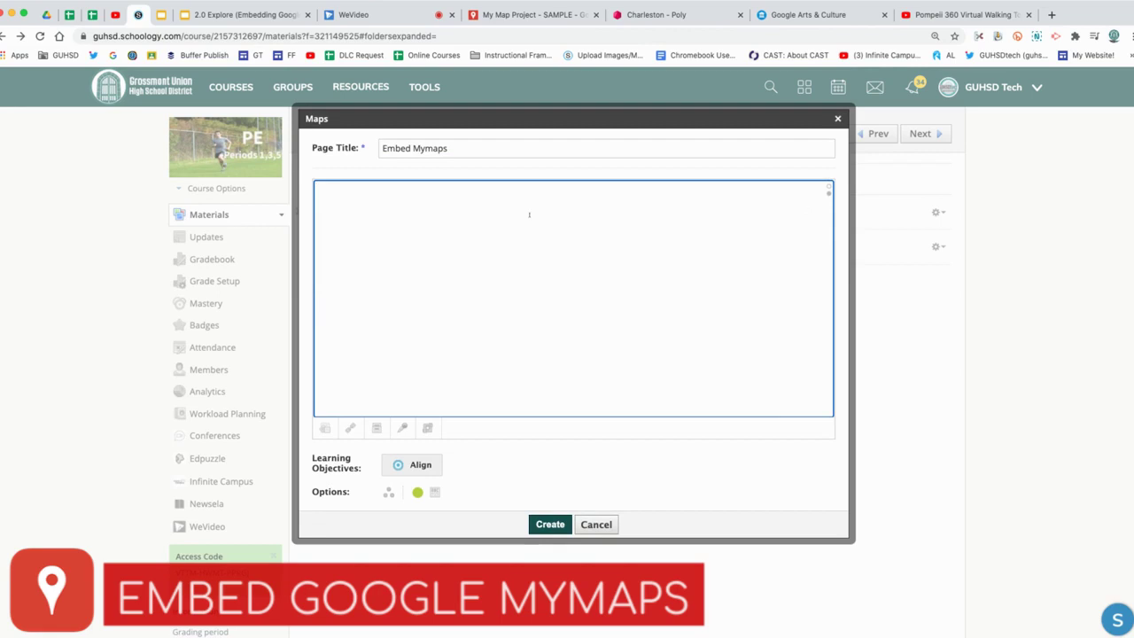
key(super+v)
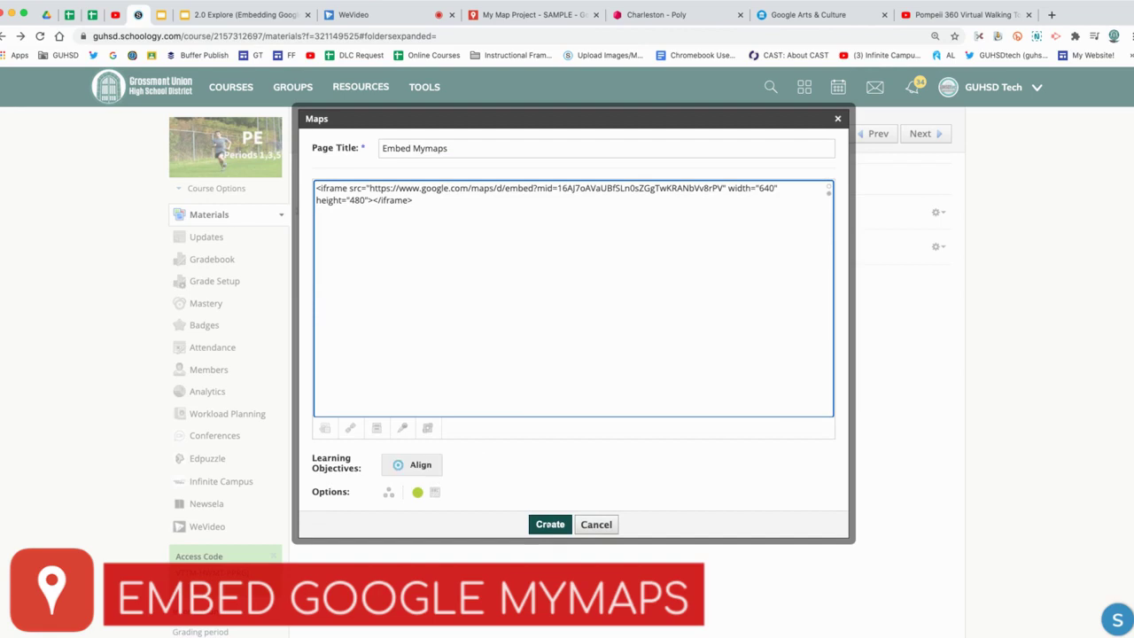
click(549, 523)
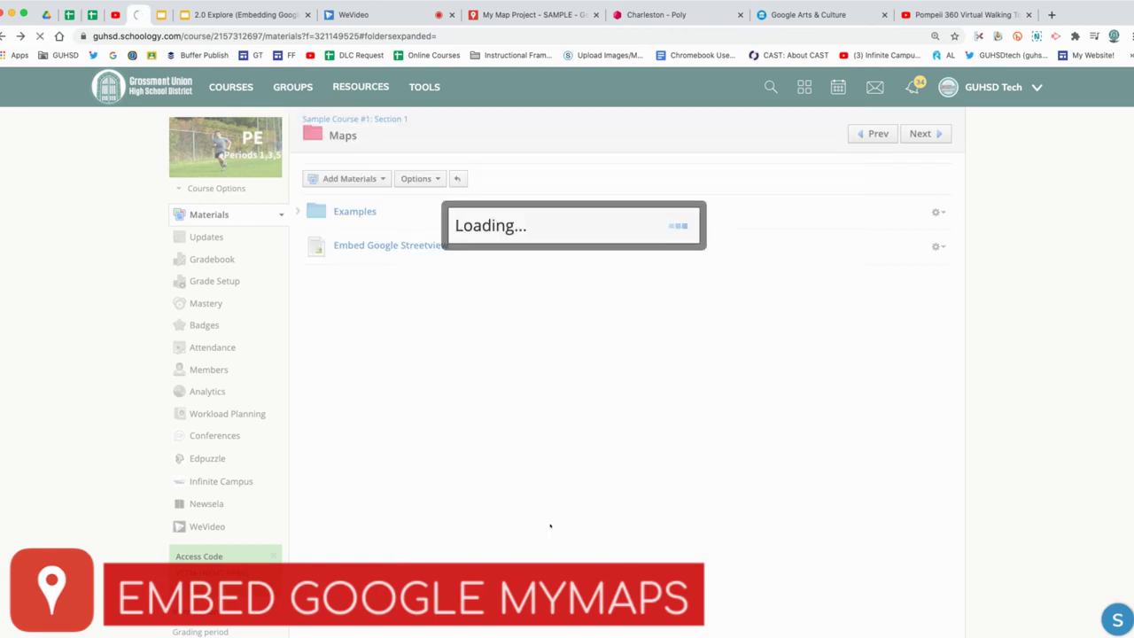
click(394, 281)
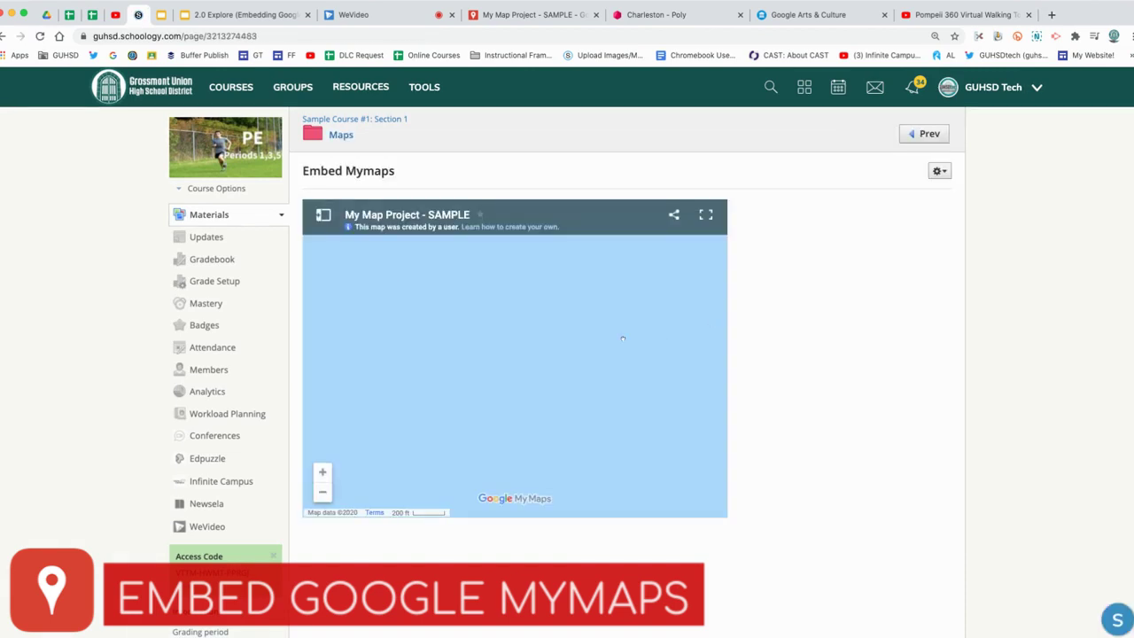
Zoom the embedded map out until the entire world map is shown
click(322, 491)
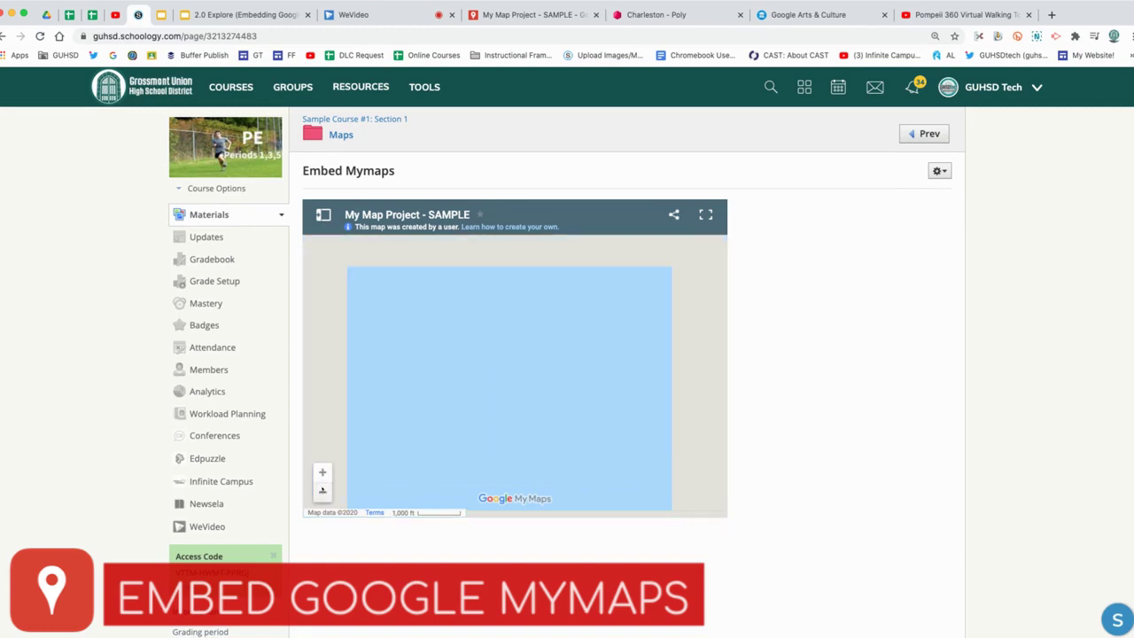
click(322, 491)
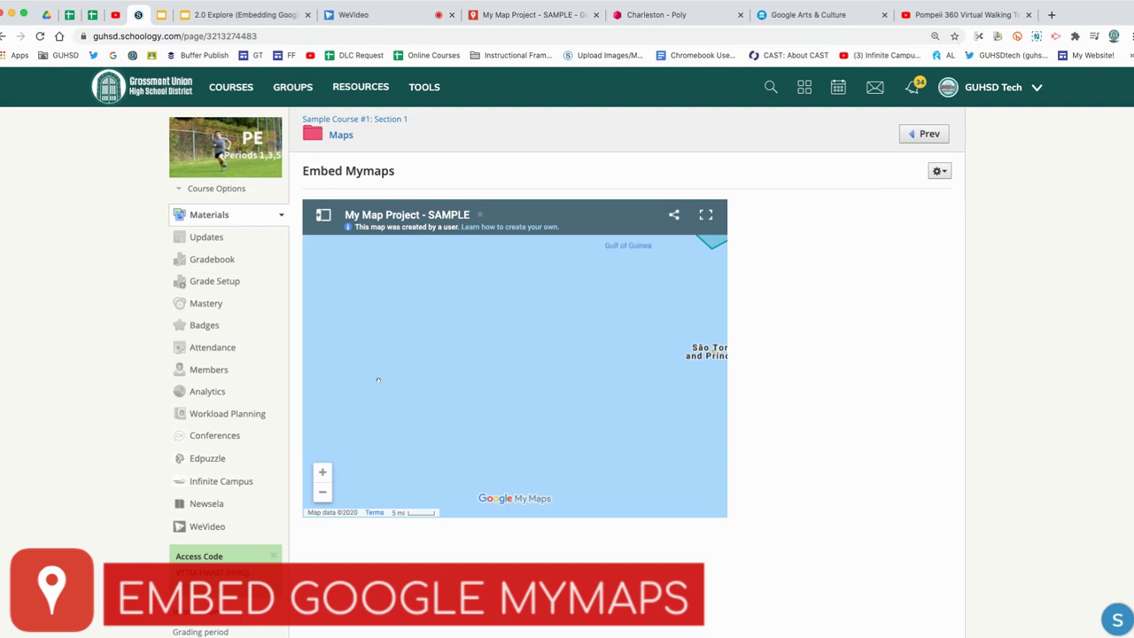
click(322, 492)
click(322, 491)
click(322, 492)
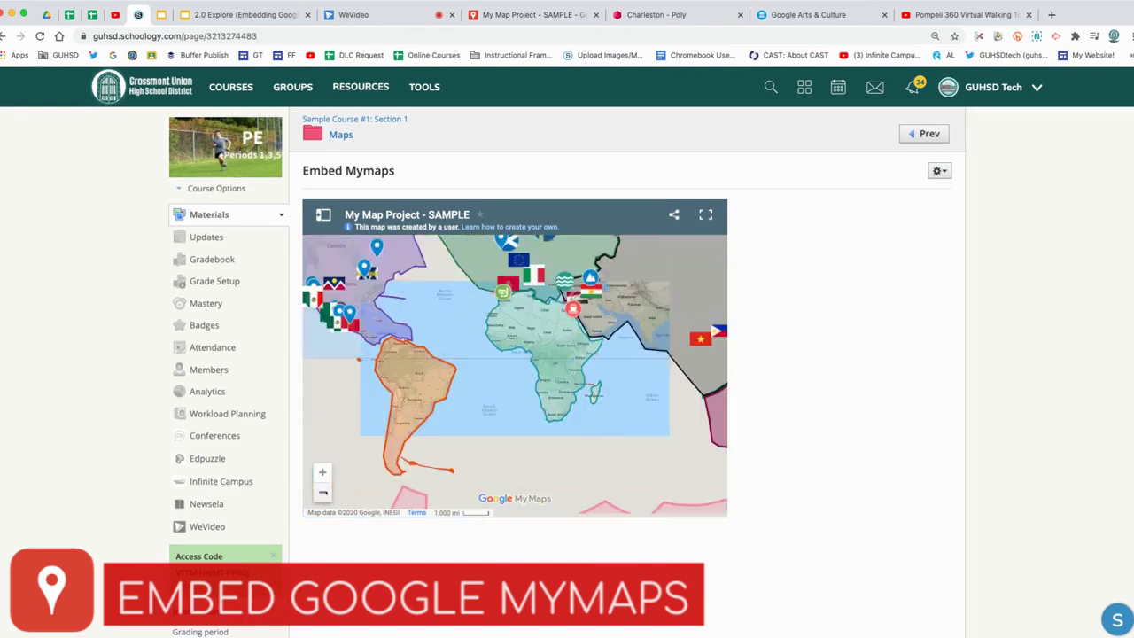
click(323, 491)
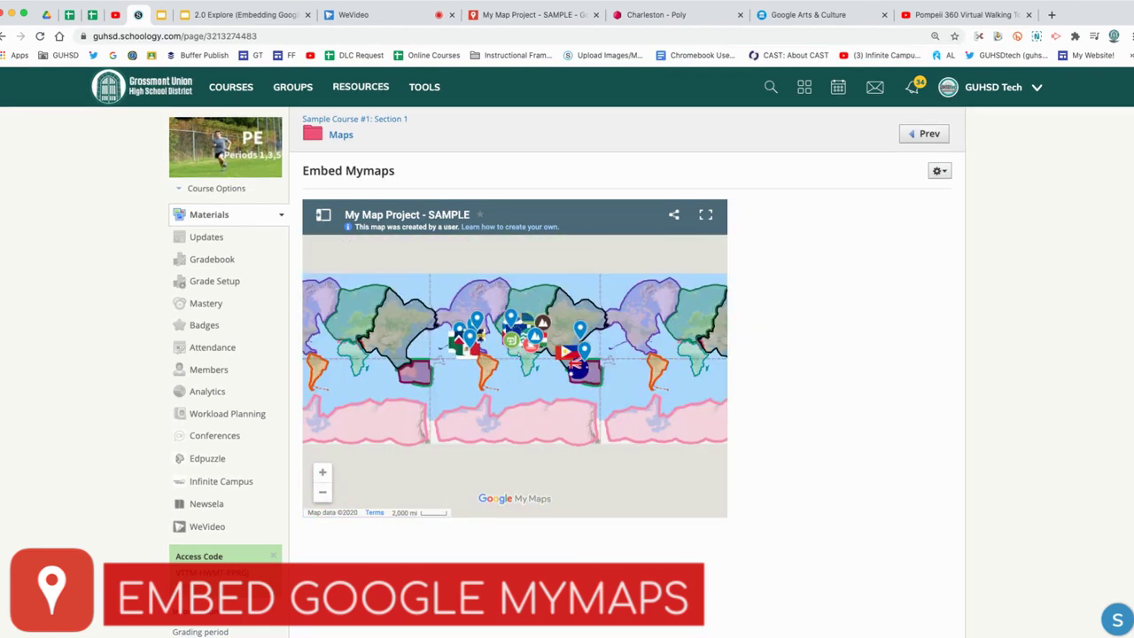
View the Strait of Gibraltar marker's details in the embedded map, and check and hide its layer legend
click(452, 327)
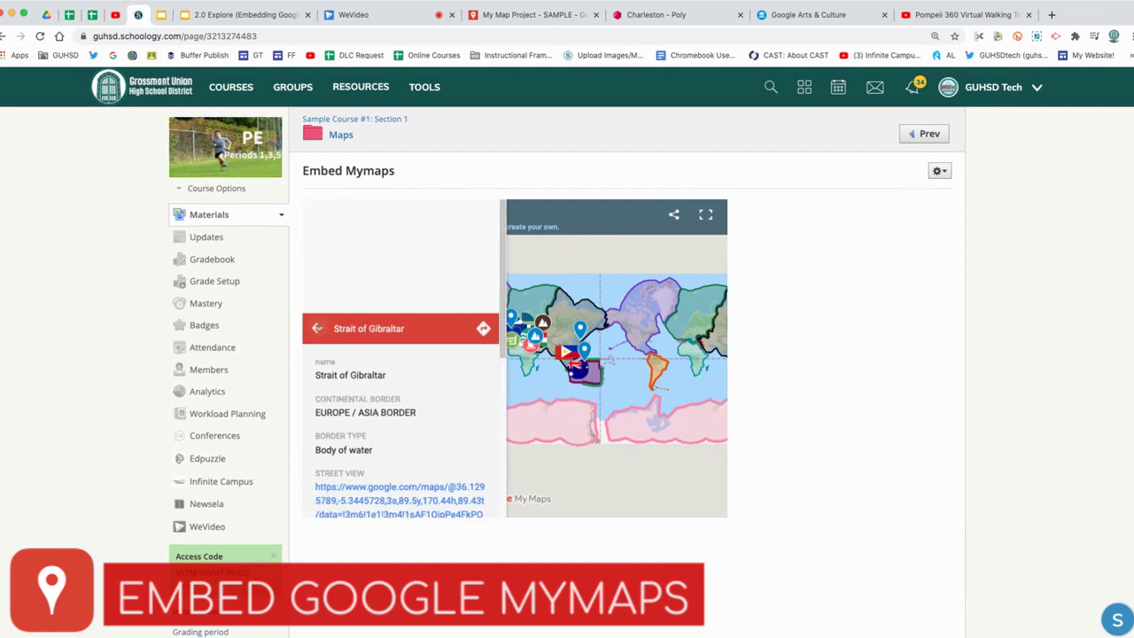
click(317, 328)
click(323, 214)
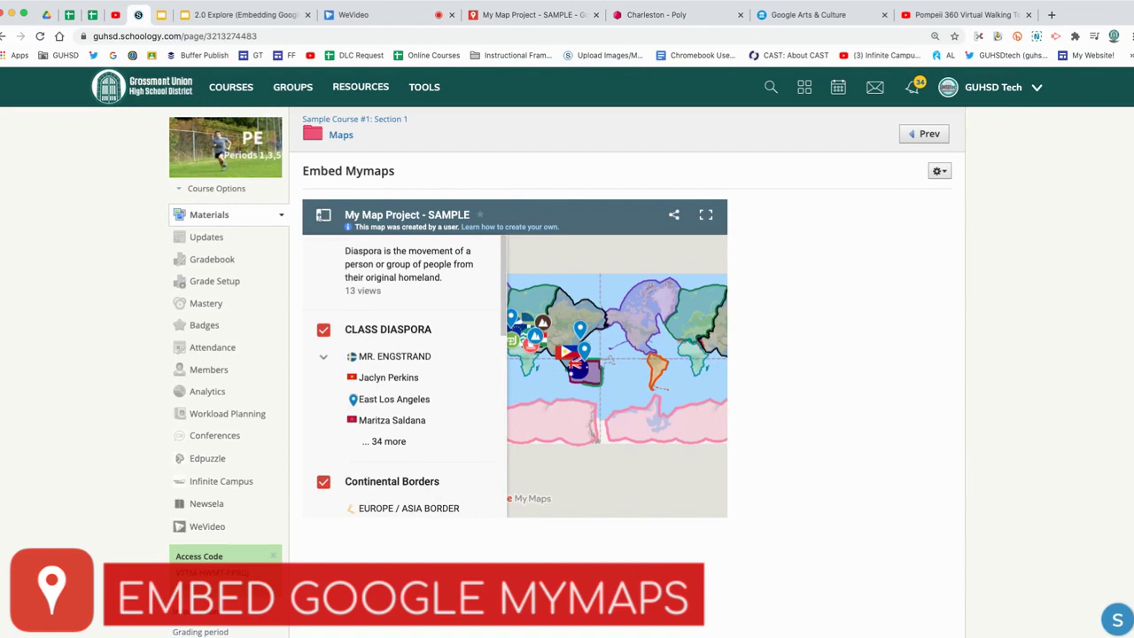
click(323, 214)
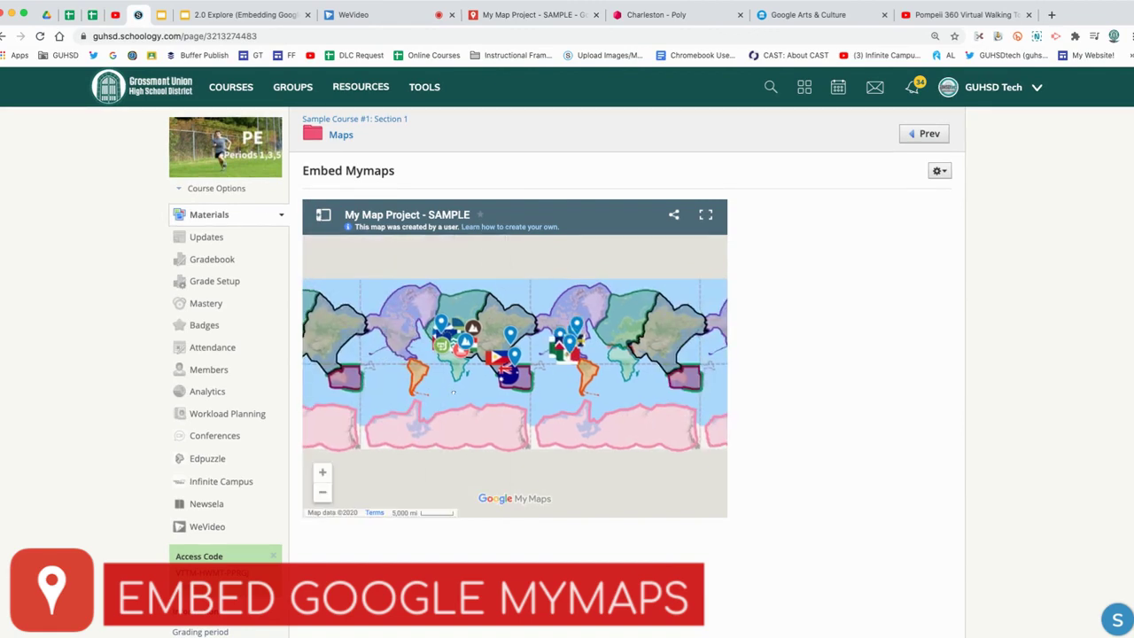
Edit the Embed Mymaps page, widen the embedded map by hand to the full width of the editor and save the changes
click(938, 171)
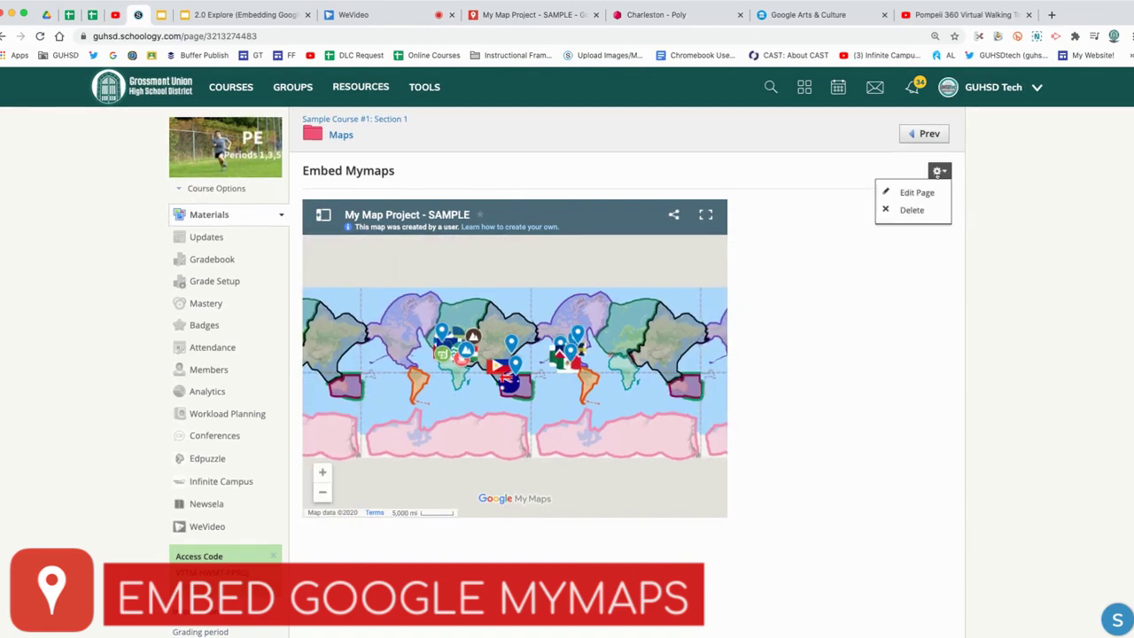
click(913, 192)
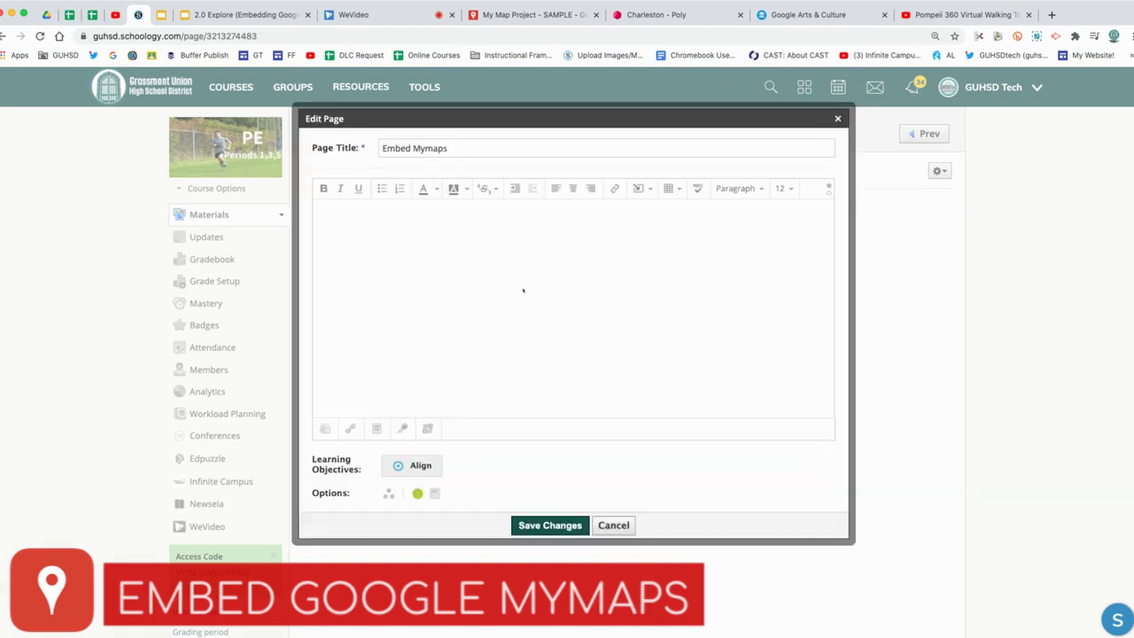
click(333, 218)
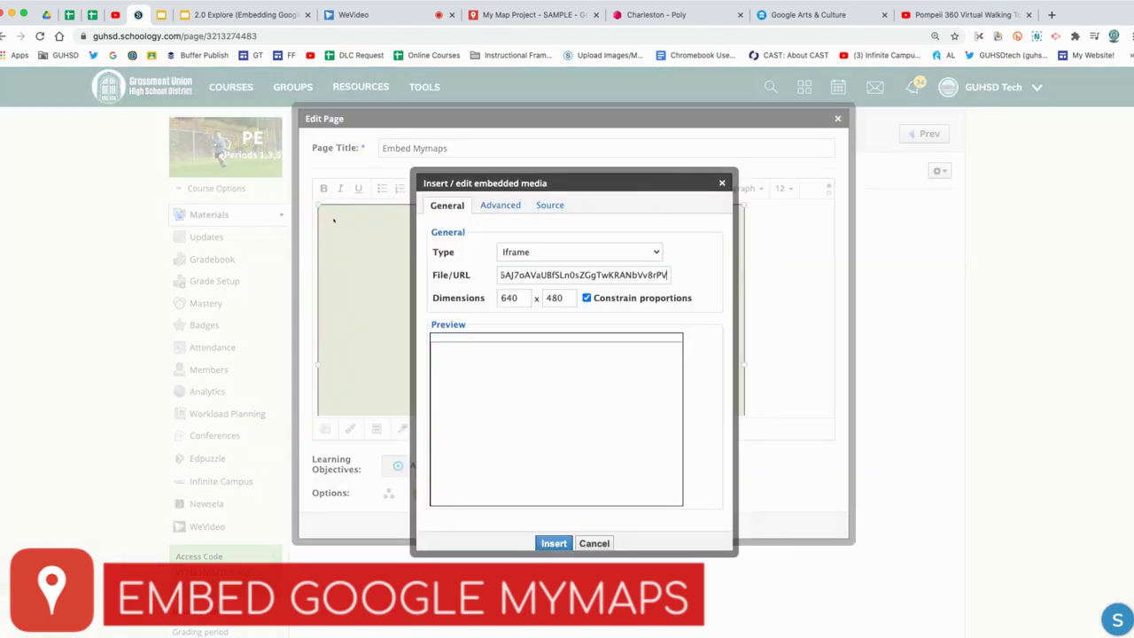
click(590, 543)
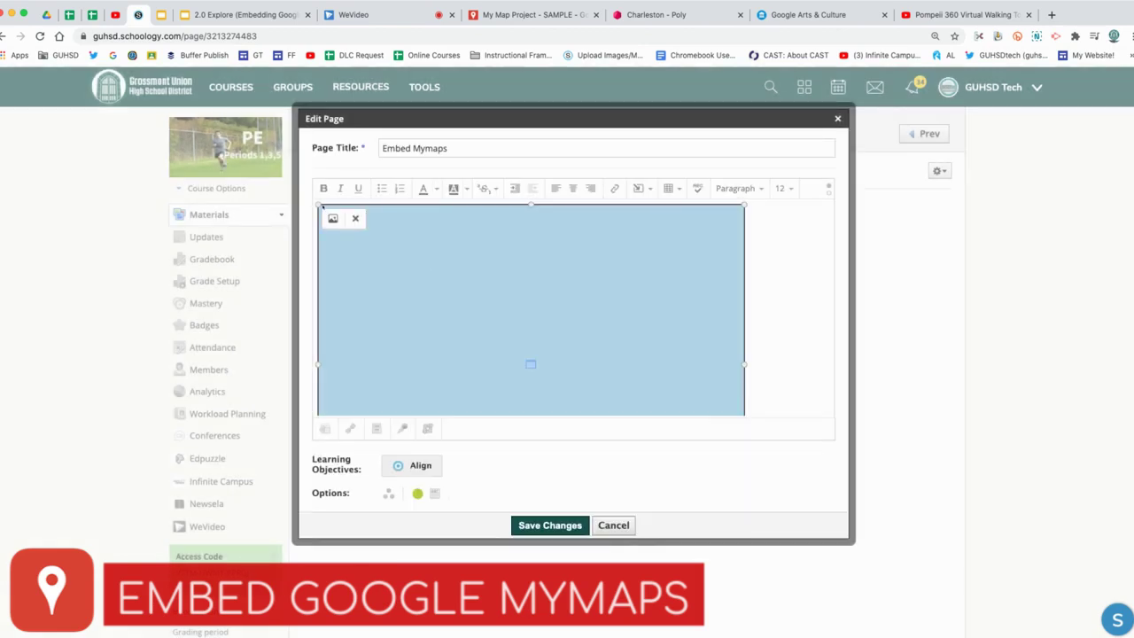
click(314, 203)
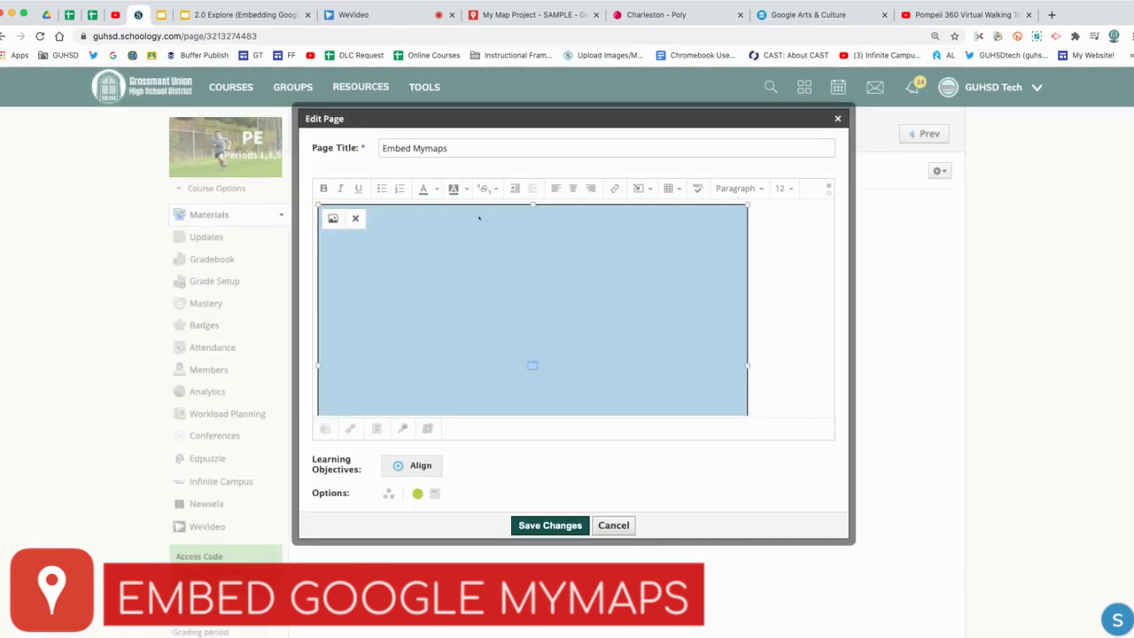
click(533, 208)
drag(748, 359, 832, 358)
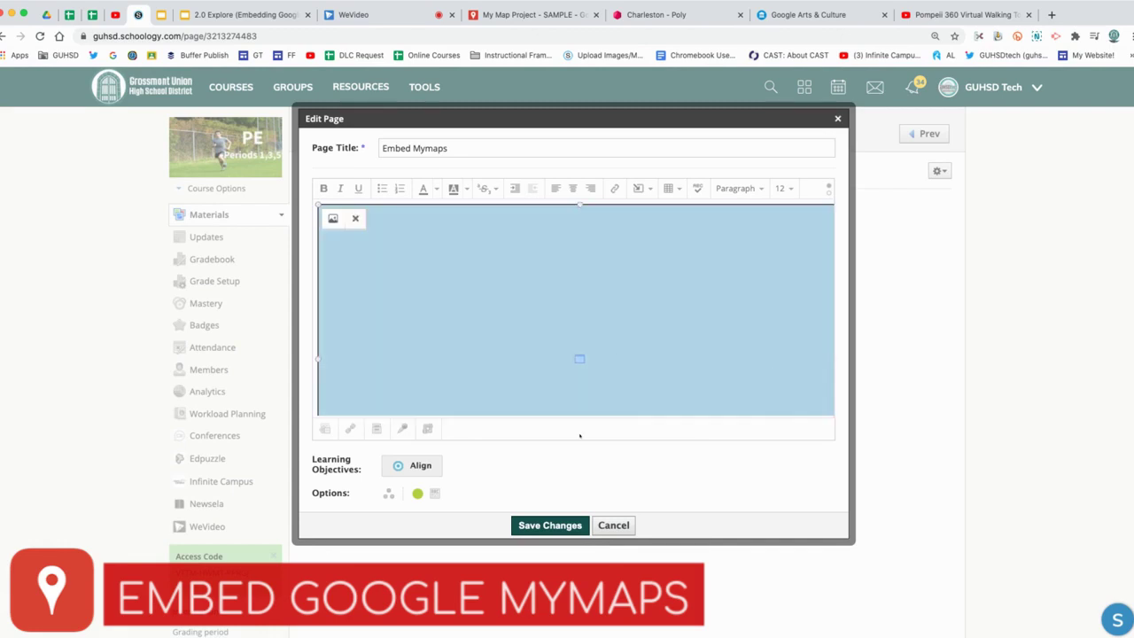
click(538, 525)
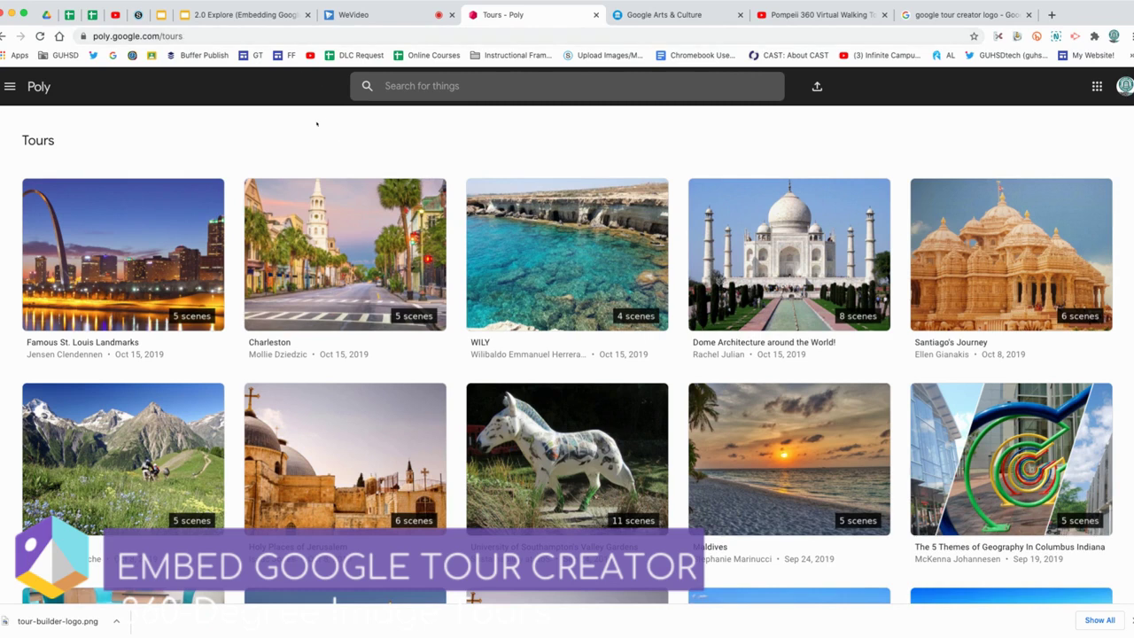
Open the Santiago's Journey tour in Google Poly and explore its first two scenes, including the Clue #1 picture
click(386, 86)
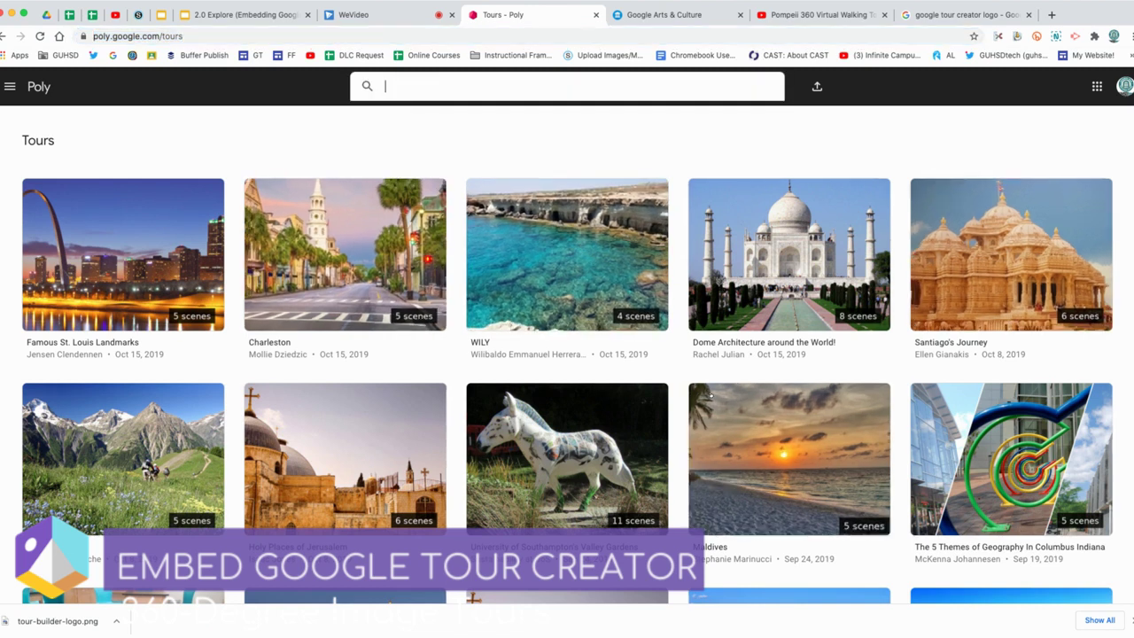
click(957, 295)
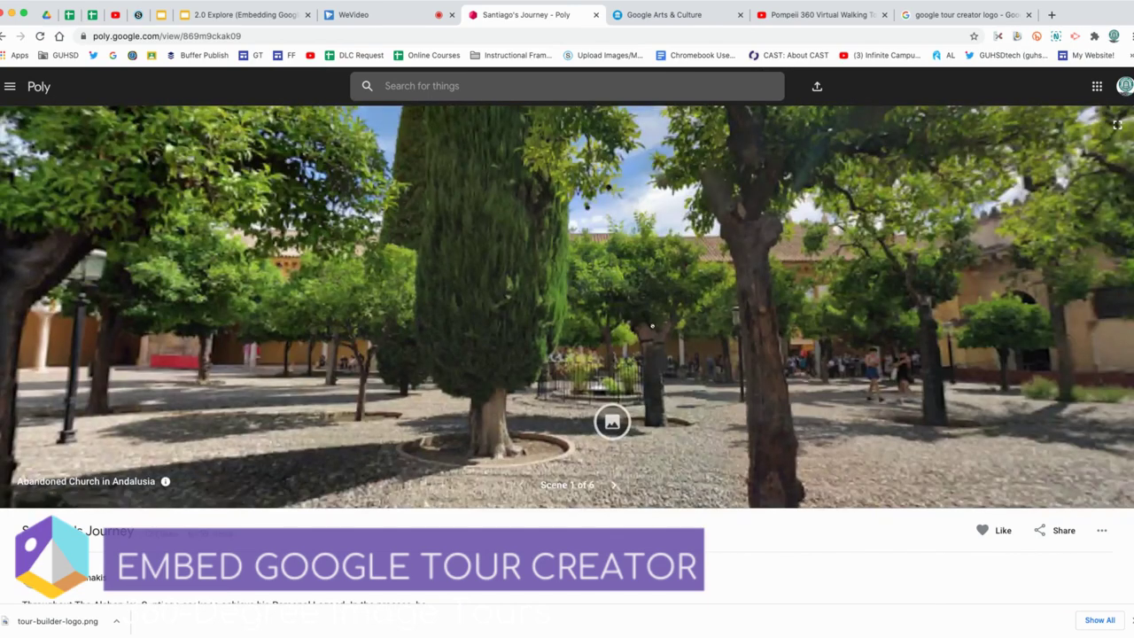
click(612, 423)
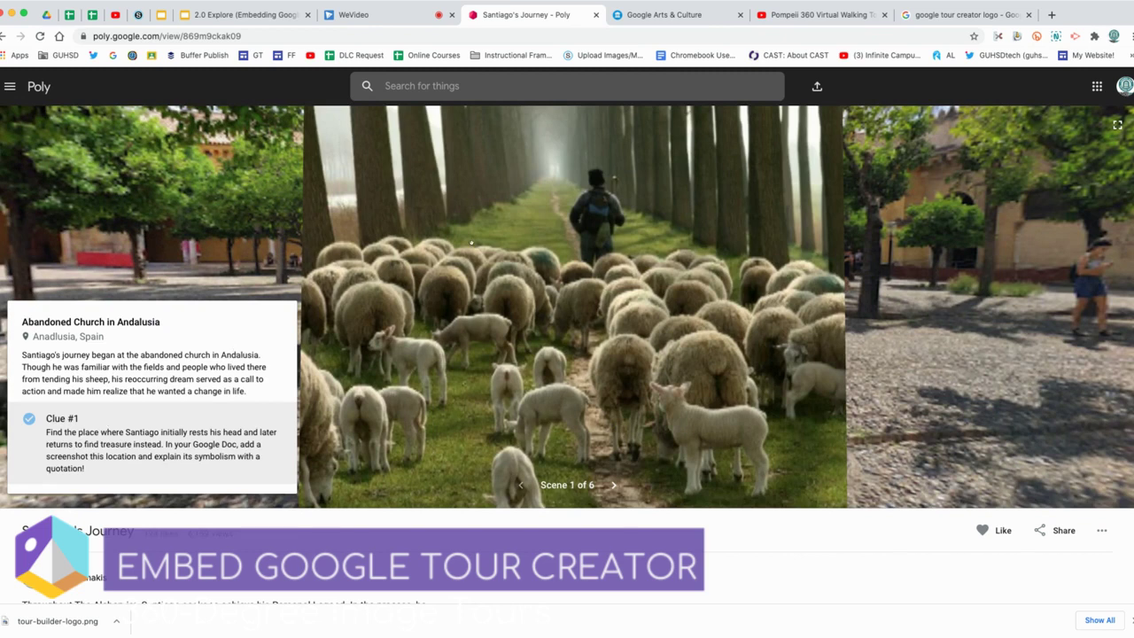
click(613, 485)
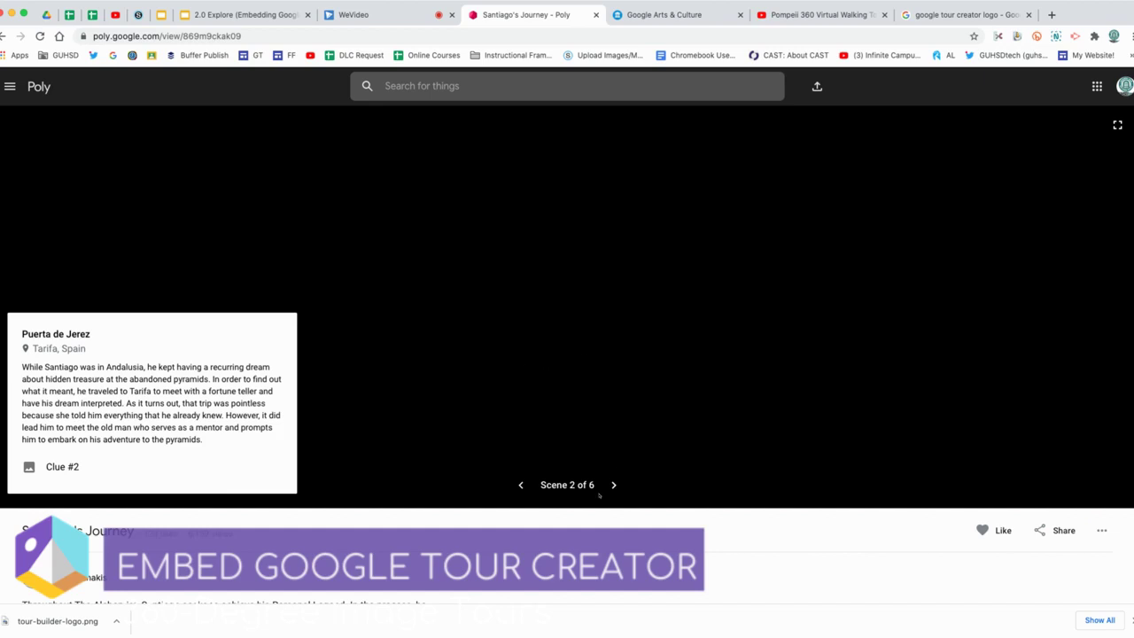
click(521, 485)
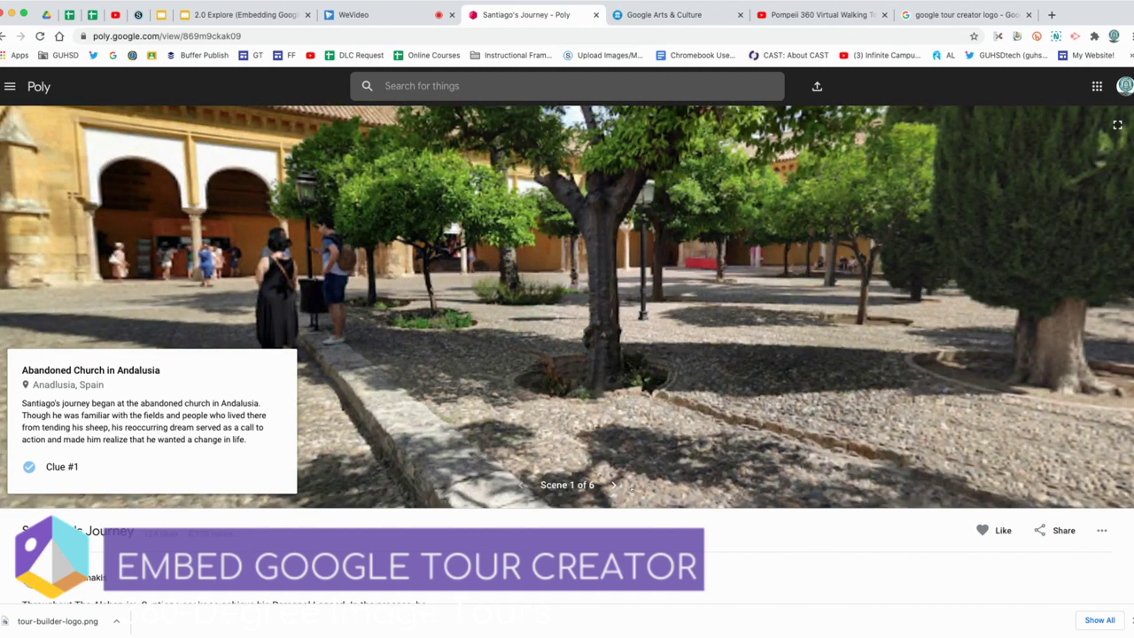
Copy the embed code of the Santiago's Journey tour from Poly's sharing options and switch back to Schoology
click(1056, 529)
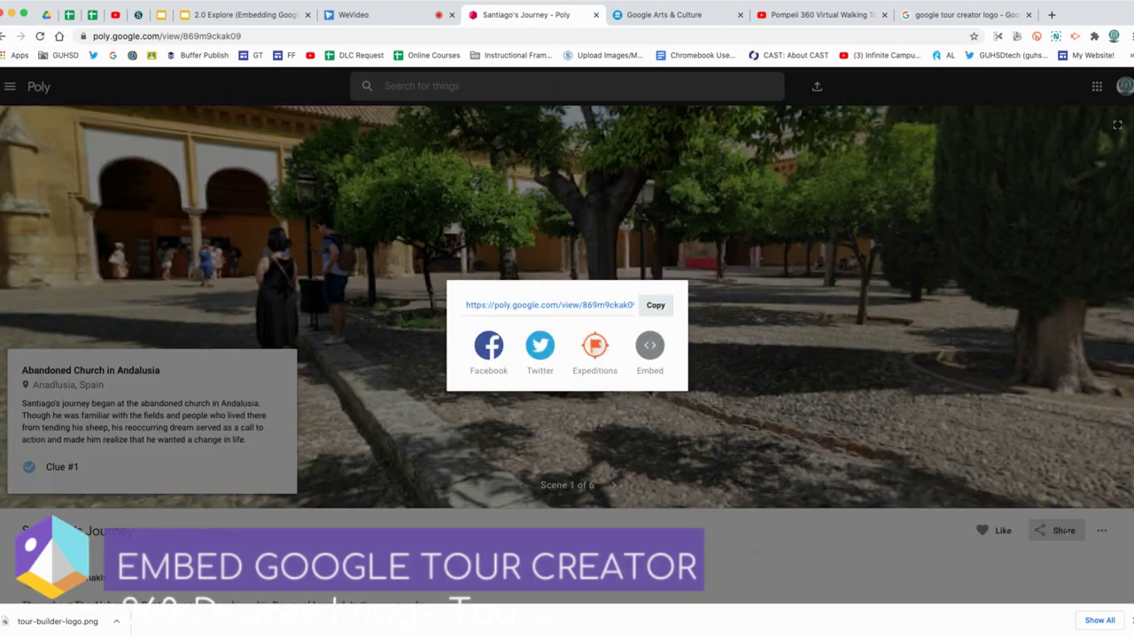
click(649, 345)
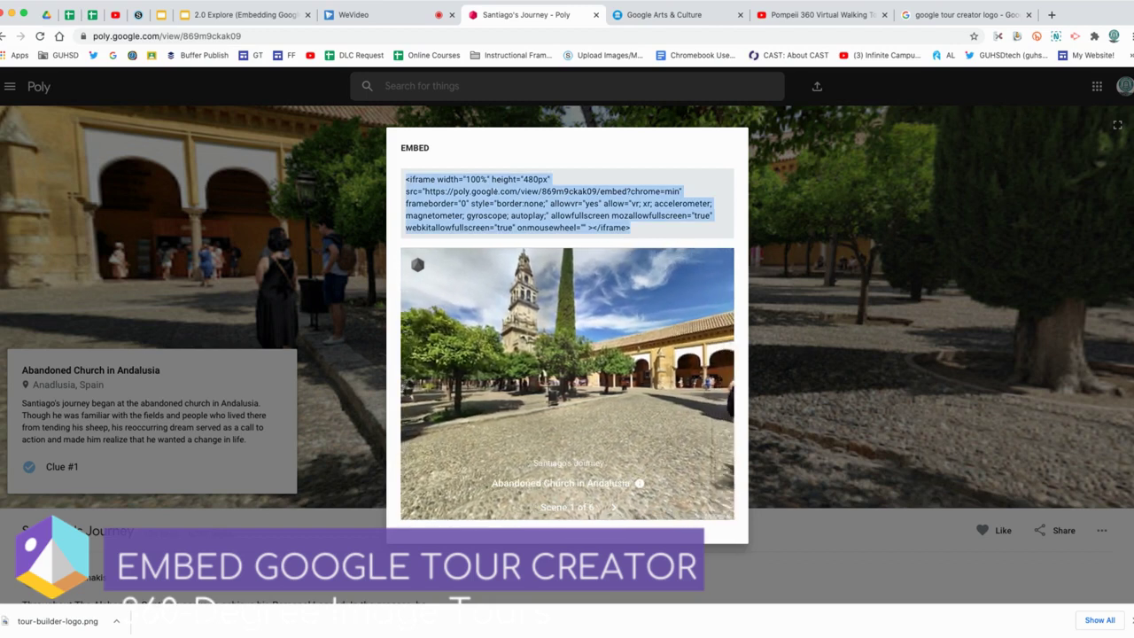
click(138, 14)
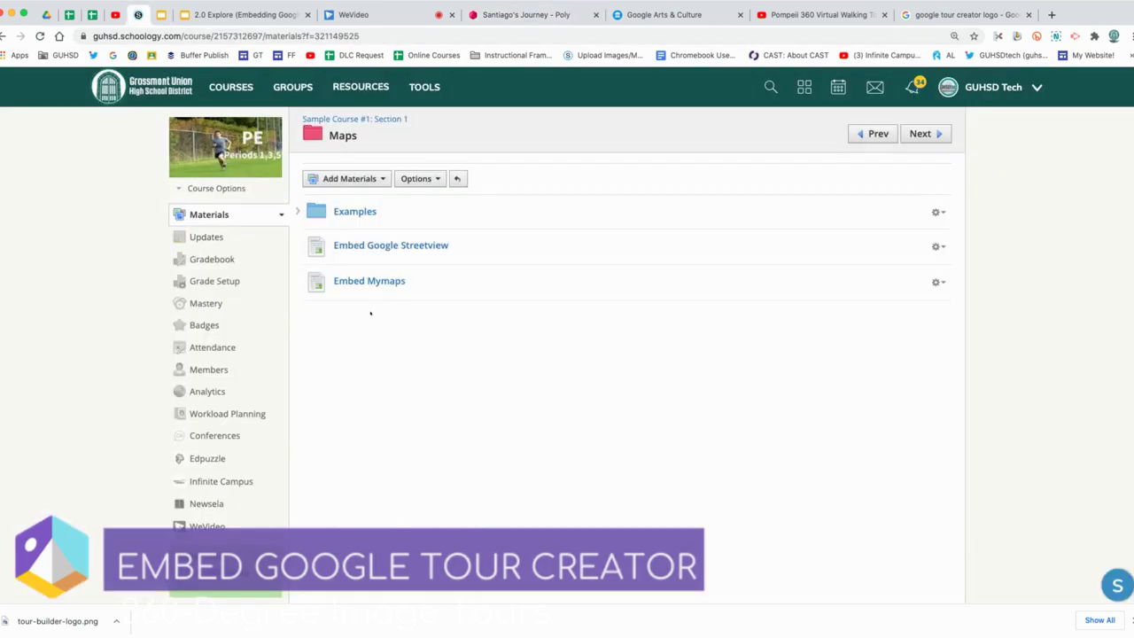
Start a new page in the Maps folder titled "Embed 360-degree Image Tour (Google Tour Creator)"
click(348, 178)
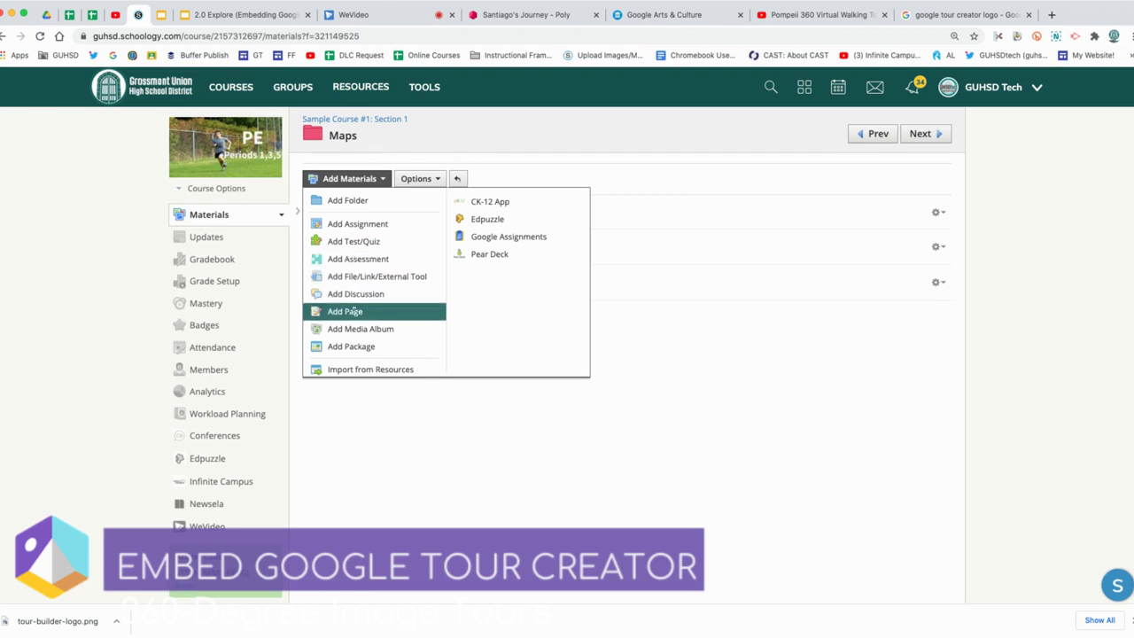
click(345, 311)
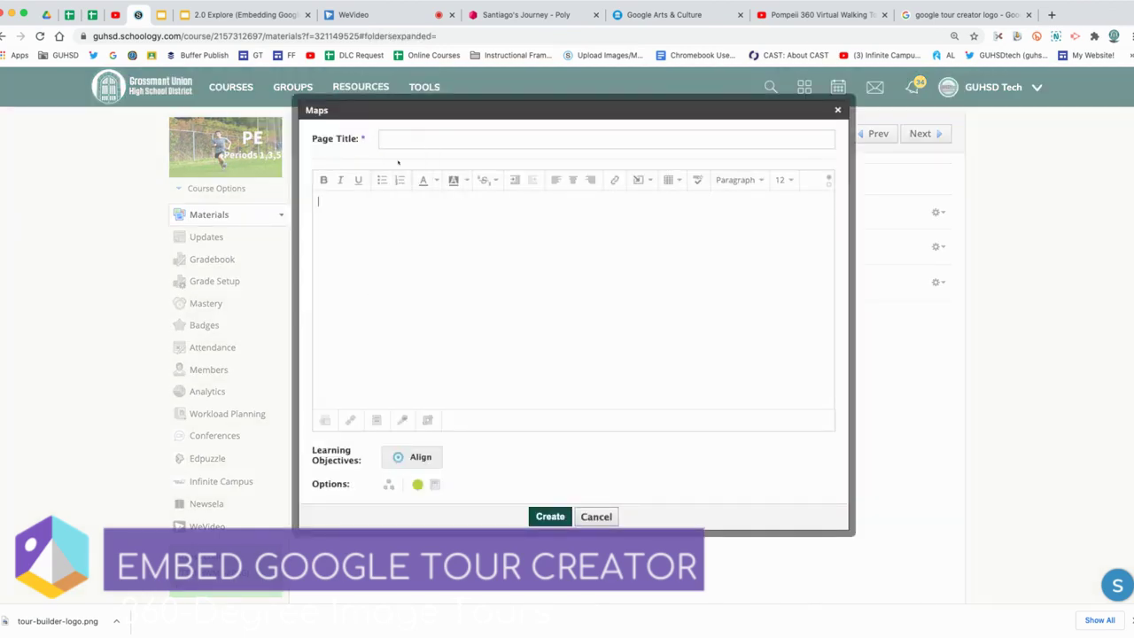
click(391, 145)
text(Embed 3)
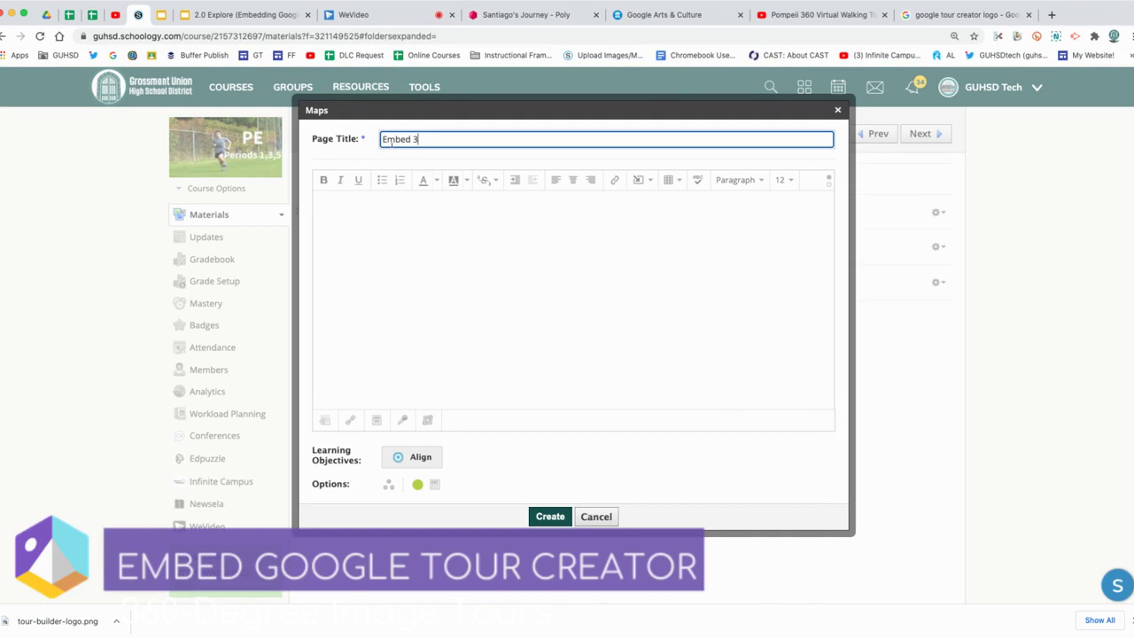
text(60-degree Image Tour)
key(Down)
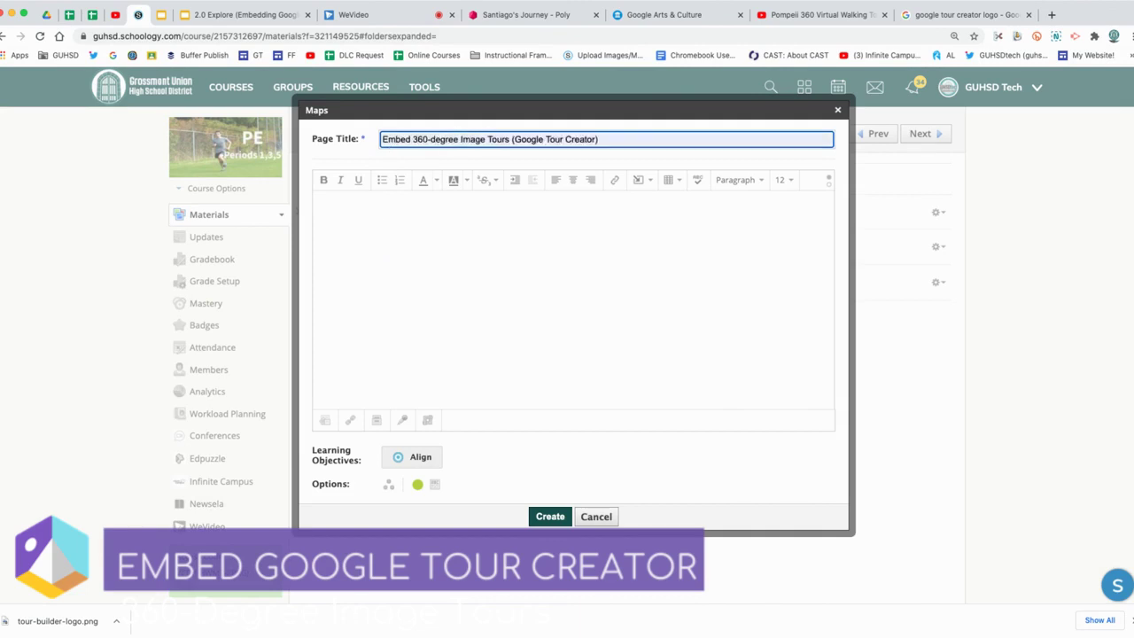
key(Return)
Insert the copied Poly iframe code as HTML source in the page body and create the page
click(418, 217)
click(828, 180)
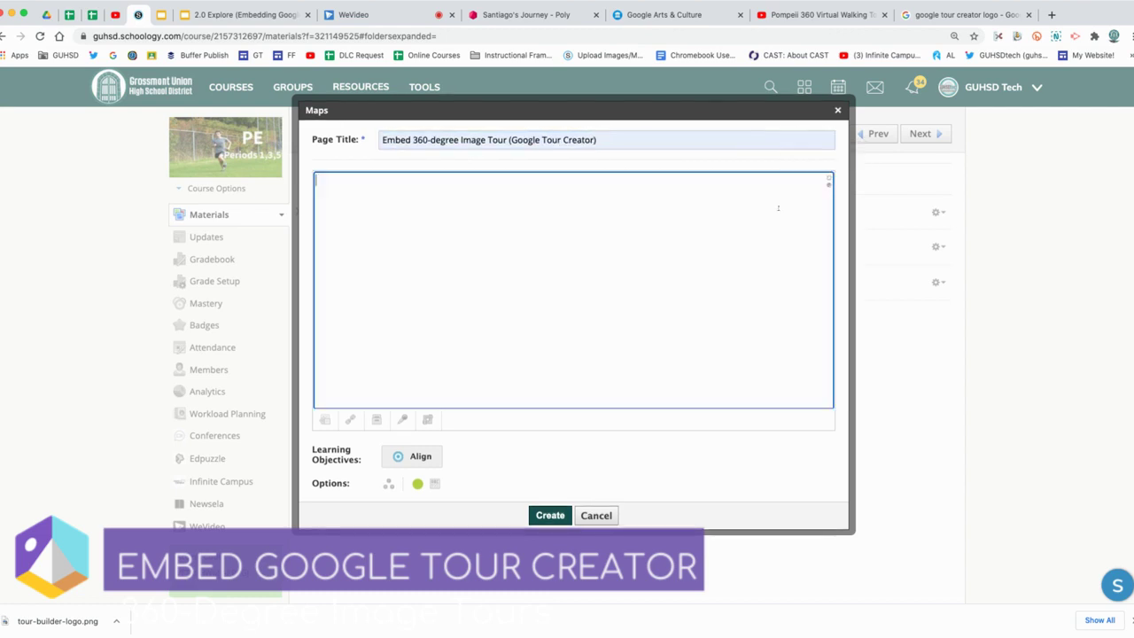
text(<iframe width="100%" height="480px" src="https://poly.google.com/view/869m9ckak09/embed?chrome=min" frameborder="0" style="border:none;" allowvr="yes" allow="vr; xr; accelerometer; magnetometer; gyroscope; autoplay;" allowfullscreen mozallowfullscreen="true" webkitallowfullscreen="true" onmousewheel="" ></iframe>)
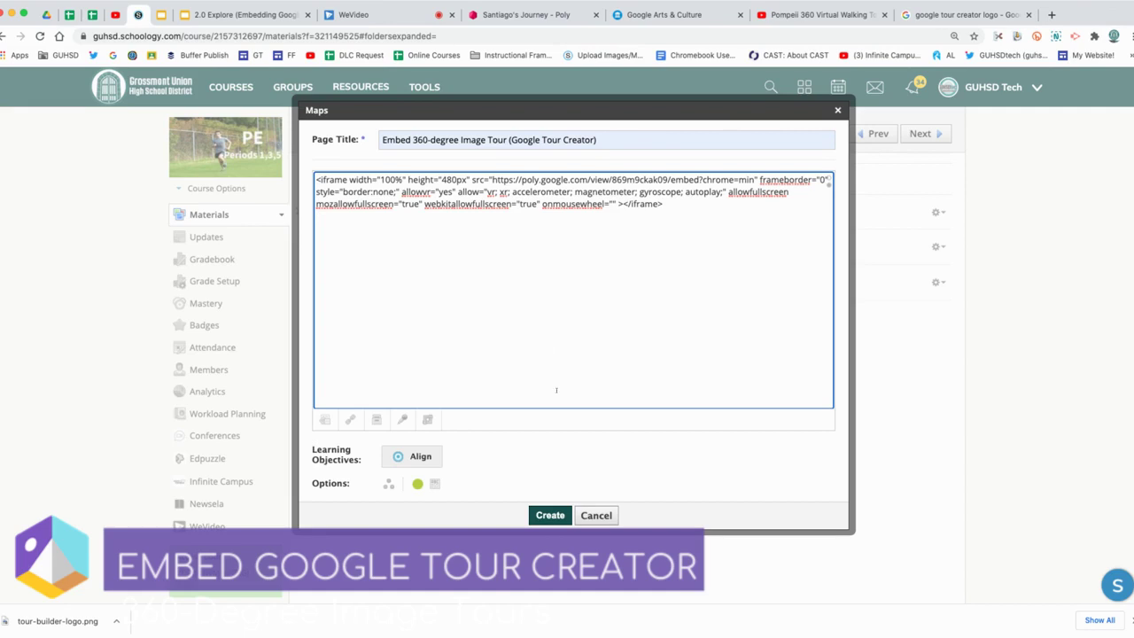
click(549, 515)
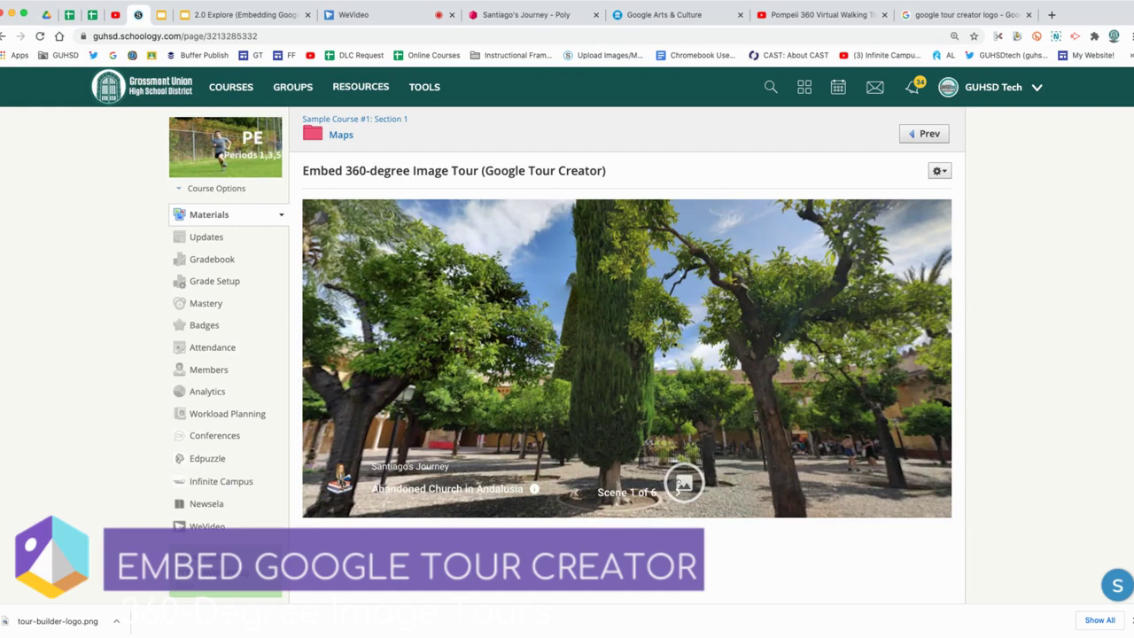
Advance the embedded tour to scene 4, view its point-of-interest picture, read the Crystal Shop description and close the picture
click(677, 483)
click(678, 488)
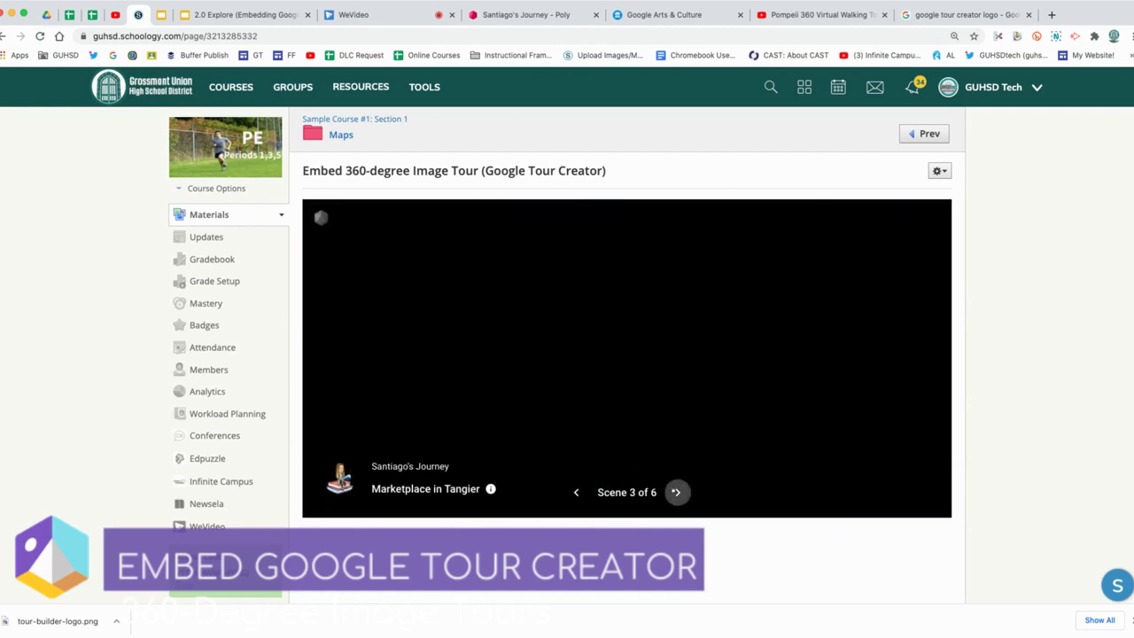
click(677, 490)
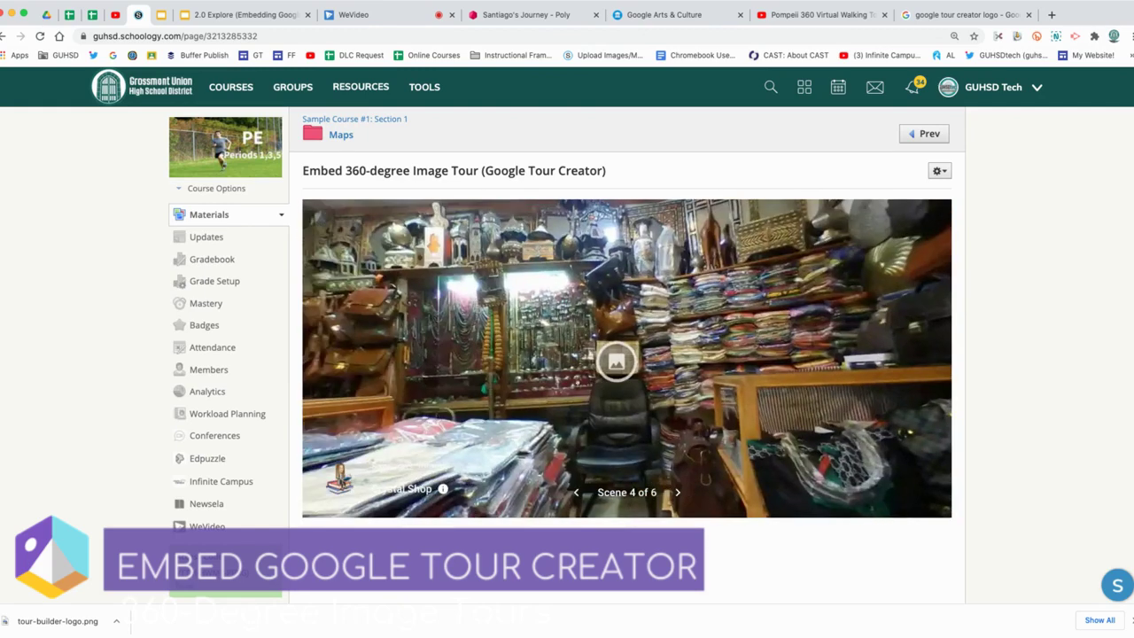
click(615, 362)
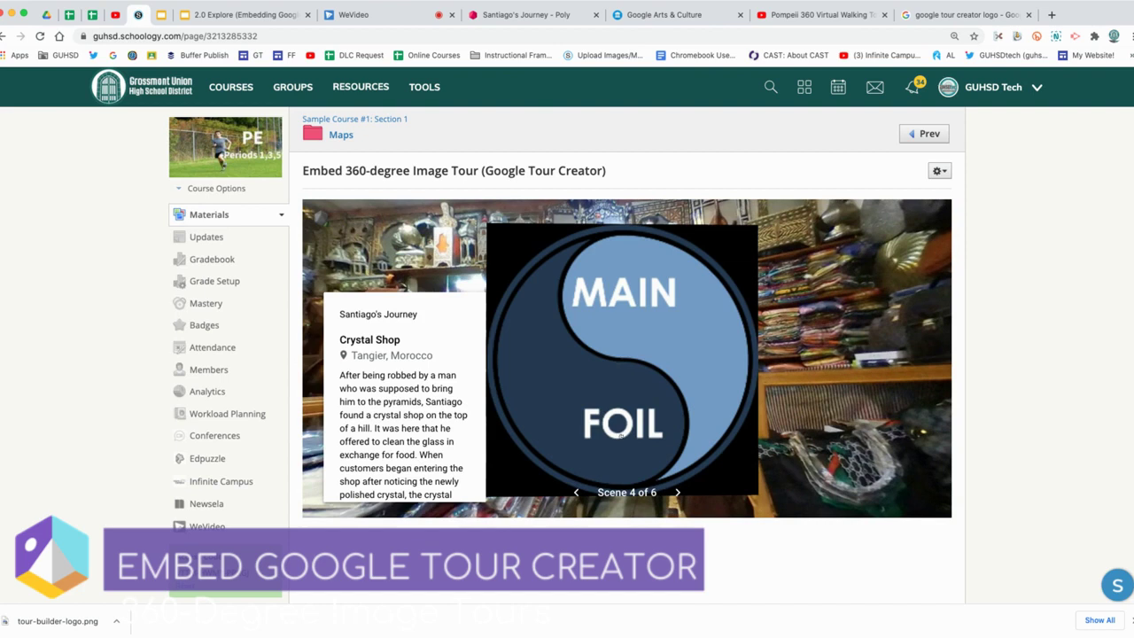
scroll(407, 415, down, 2)
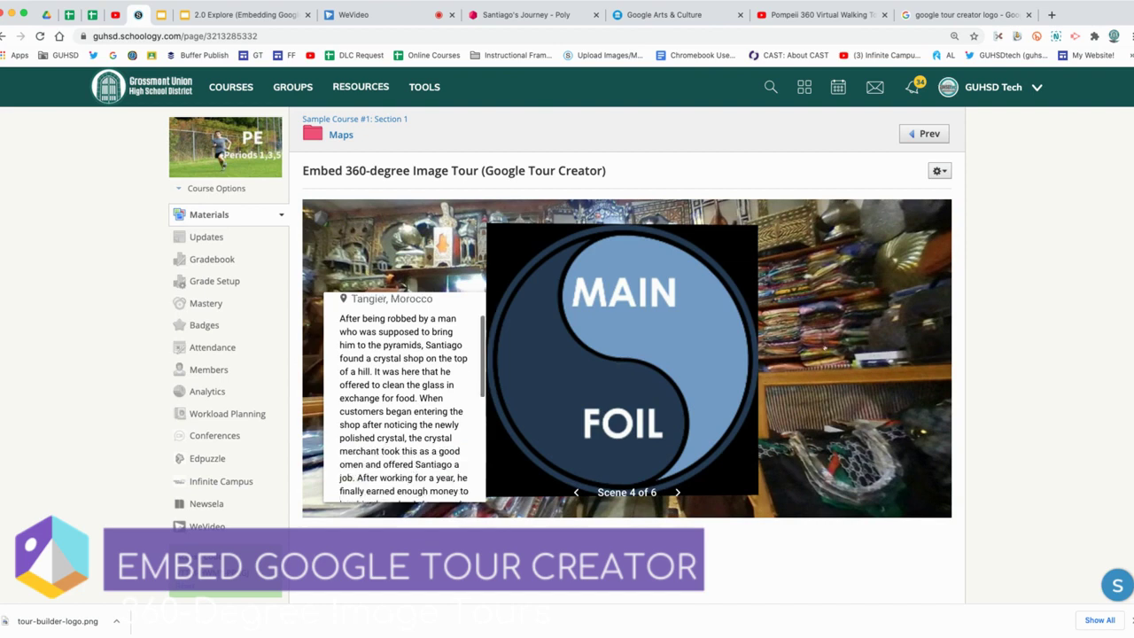
click(651, 364)
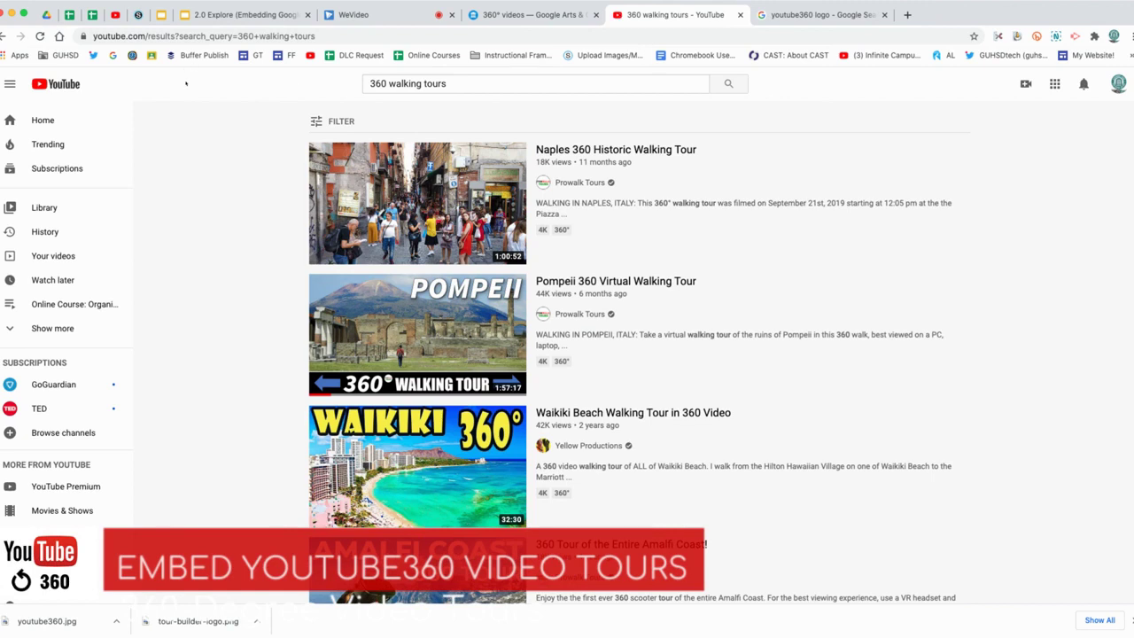
Change the YouTube search from walking tours to "360 museum tours" and run it
click(407, 83)
double_click(404, 83)
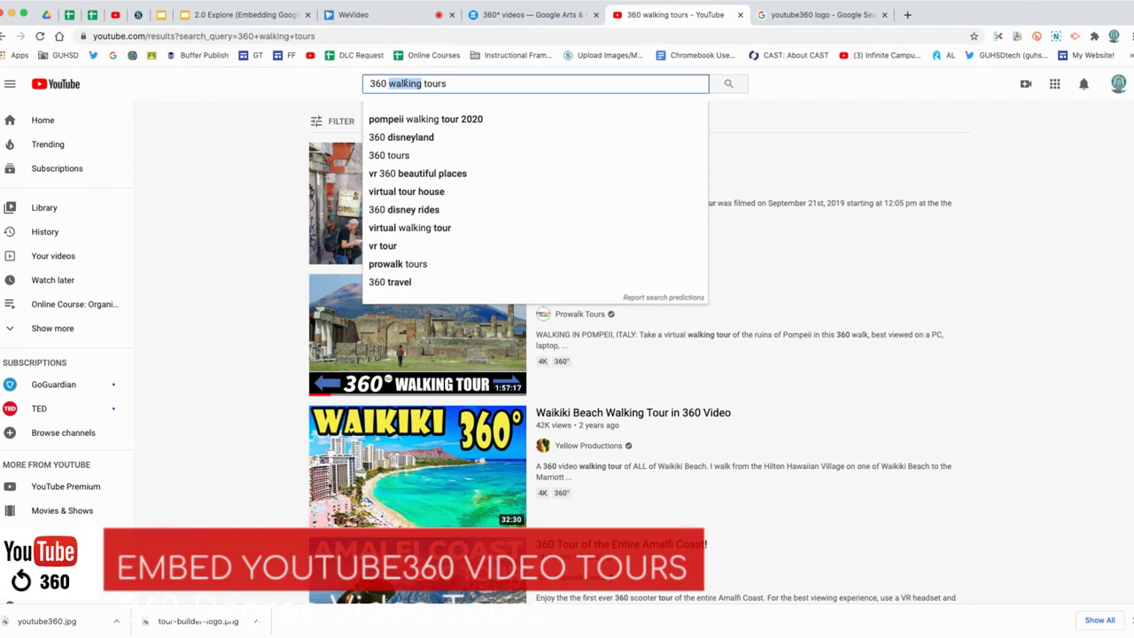
text(museum)
key(Return)
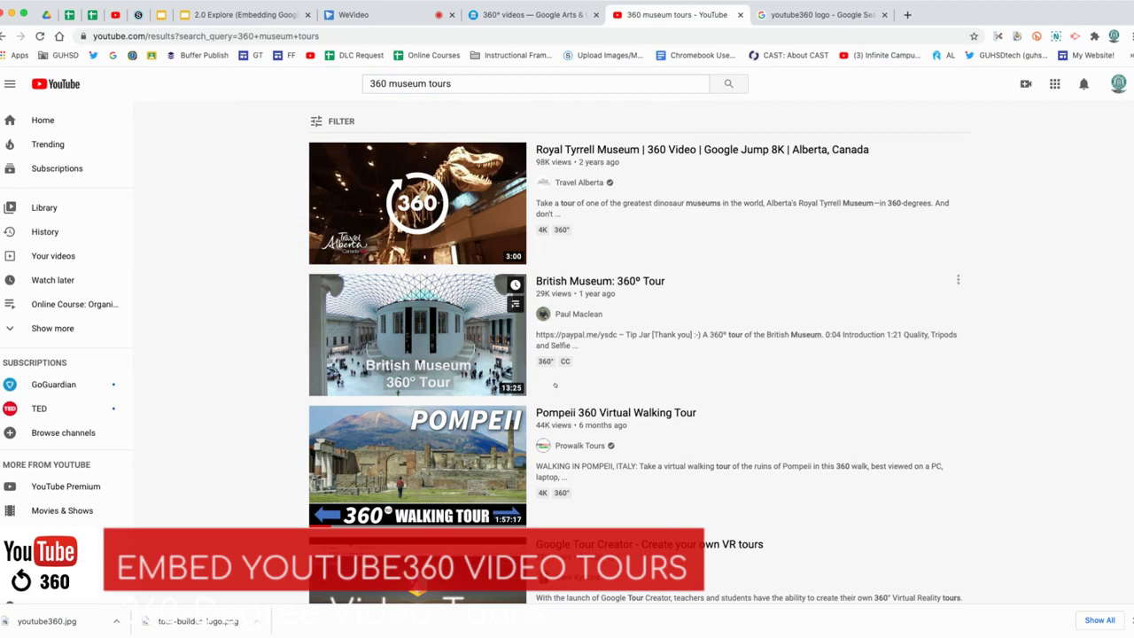
Switch to Google Arts & Culture and look through its 360° videos page
click(554, 15)
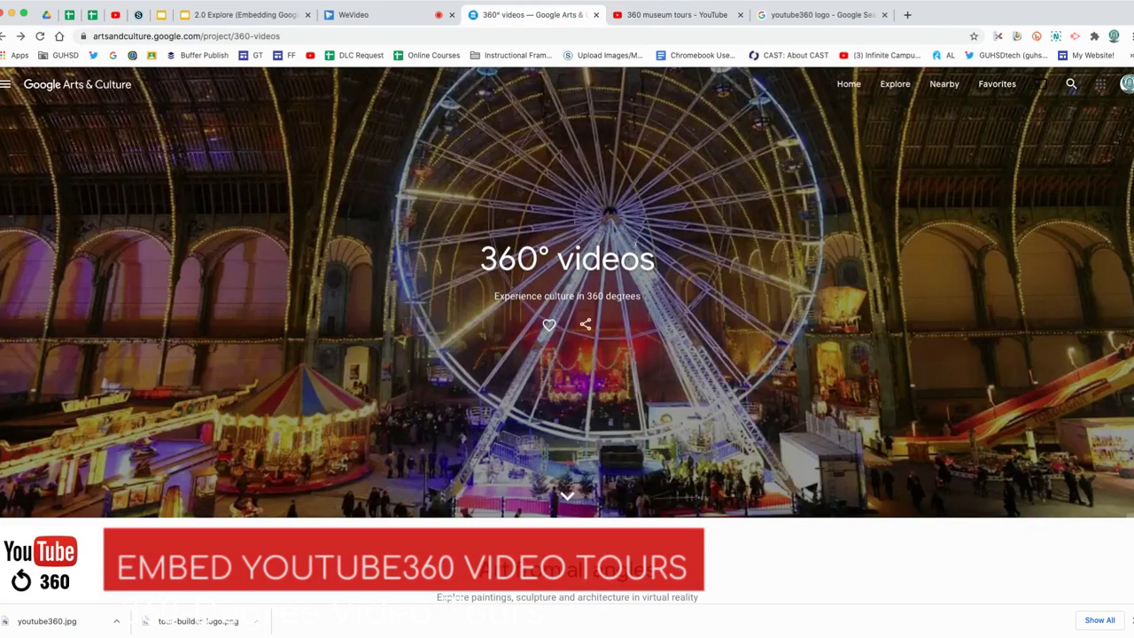
scroll(651, 359, down, 3)
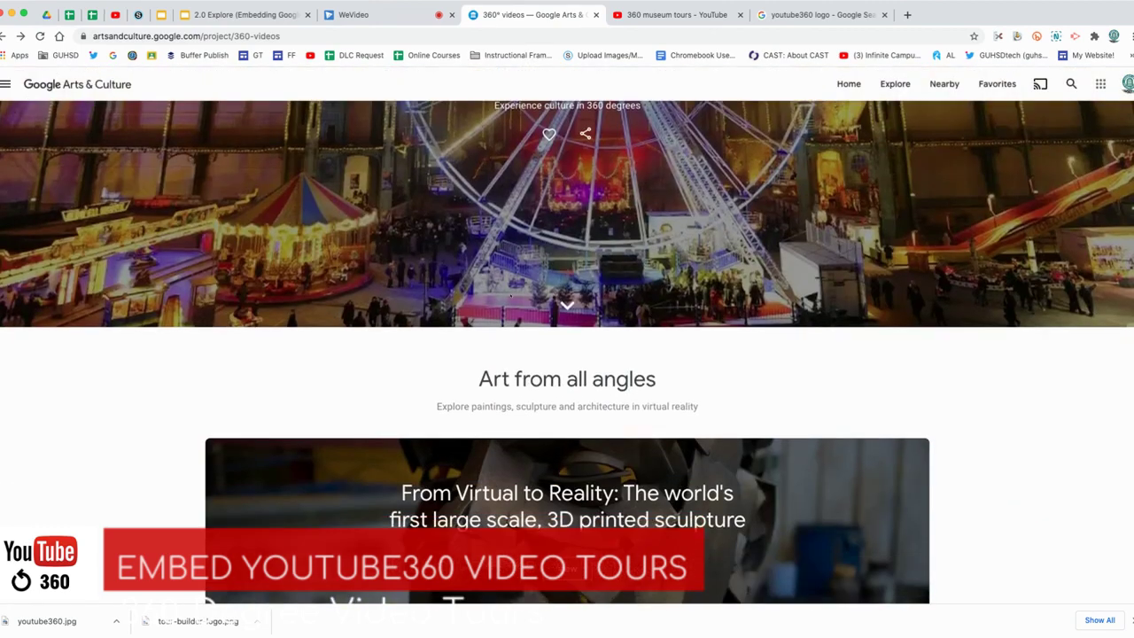
scroll(598, 413, down, 2)
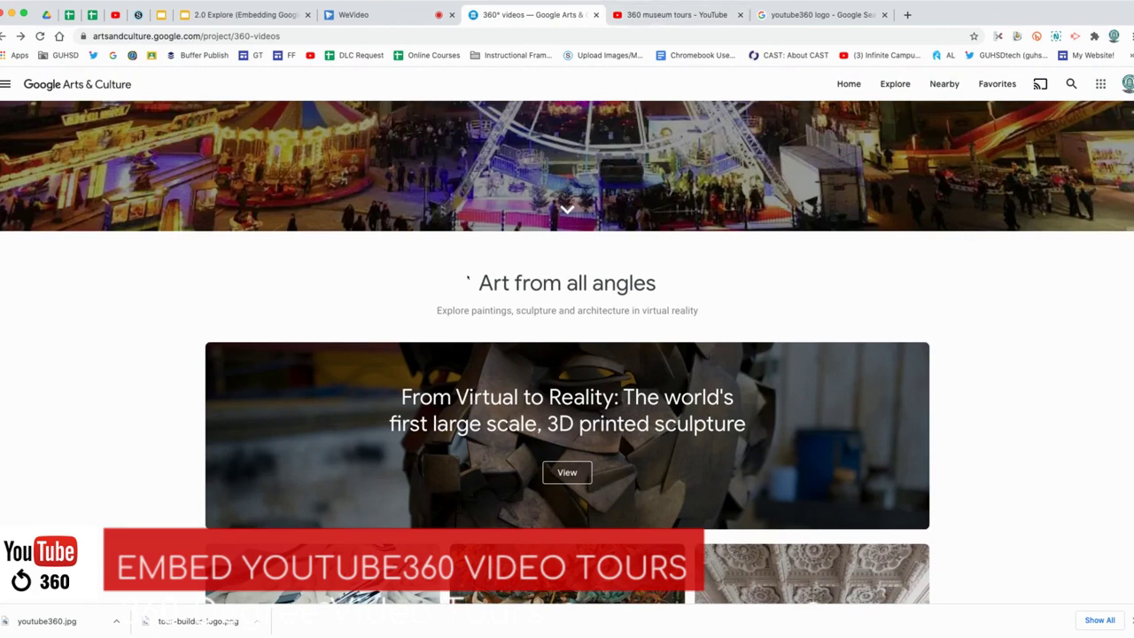
scroll(501, 186, up, 5)
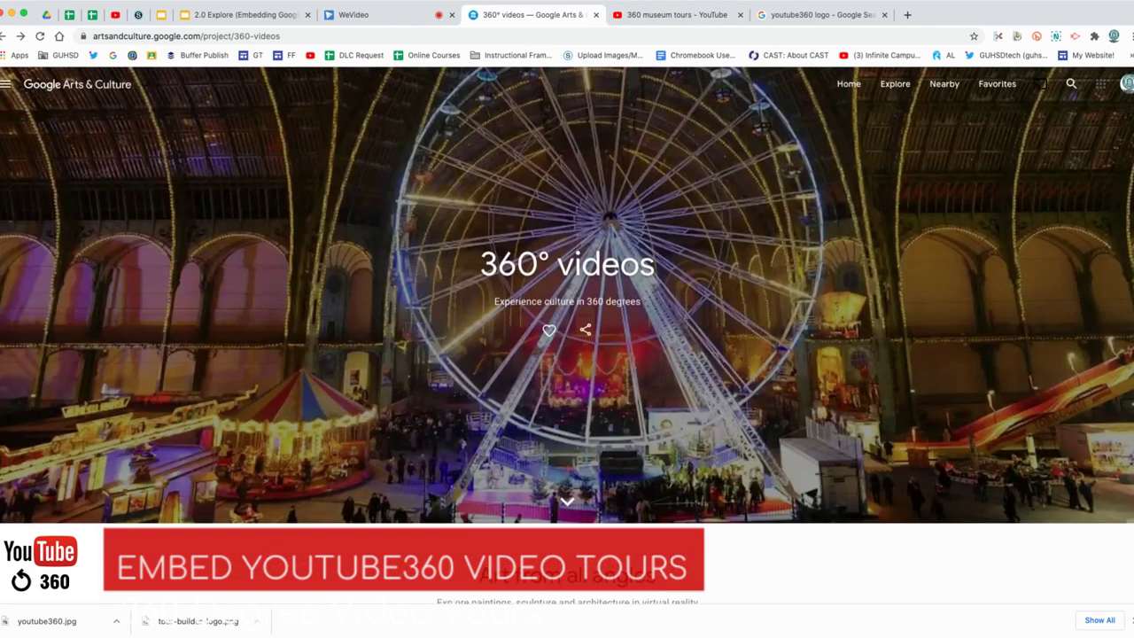
Return to the YouTube results for 360 museum tours and open the Pompeii 360 Virtual Walking Tour video
click(655, 15)
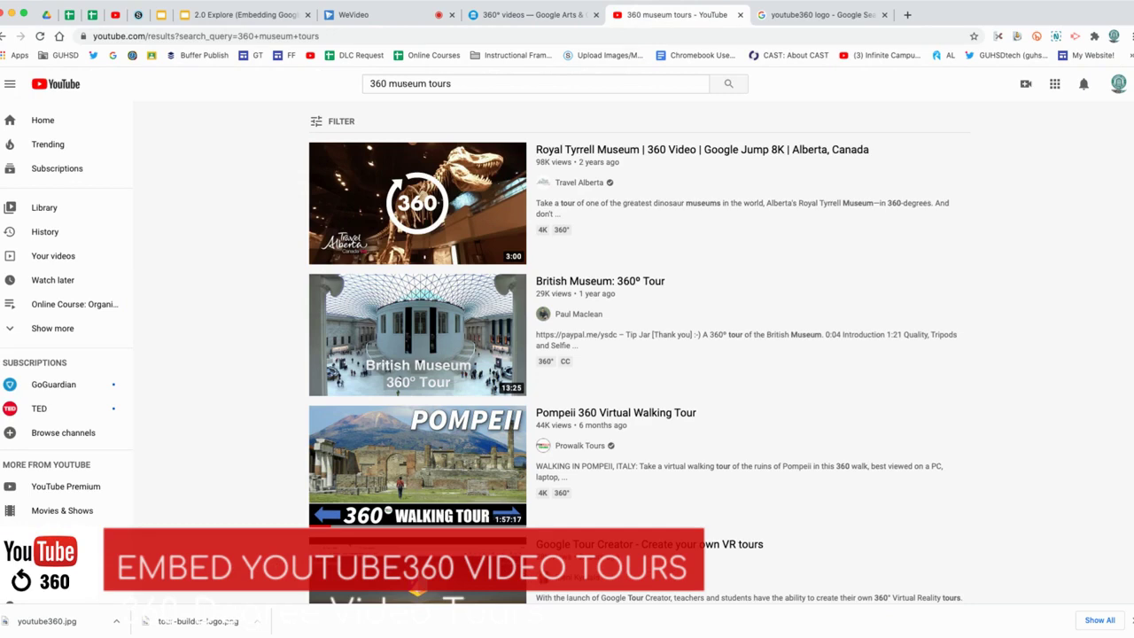
click(401, 83)
click(802, 101)
scroll(589, 337, down, 1)
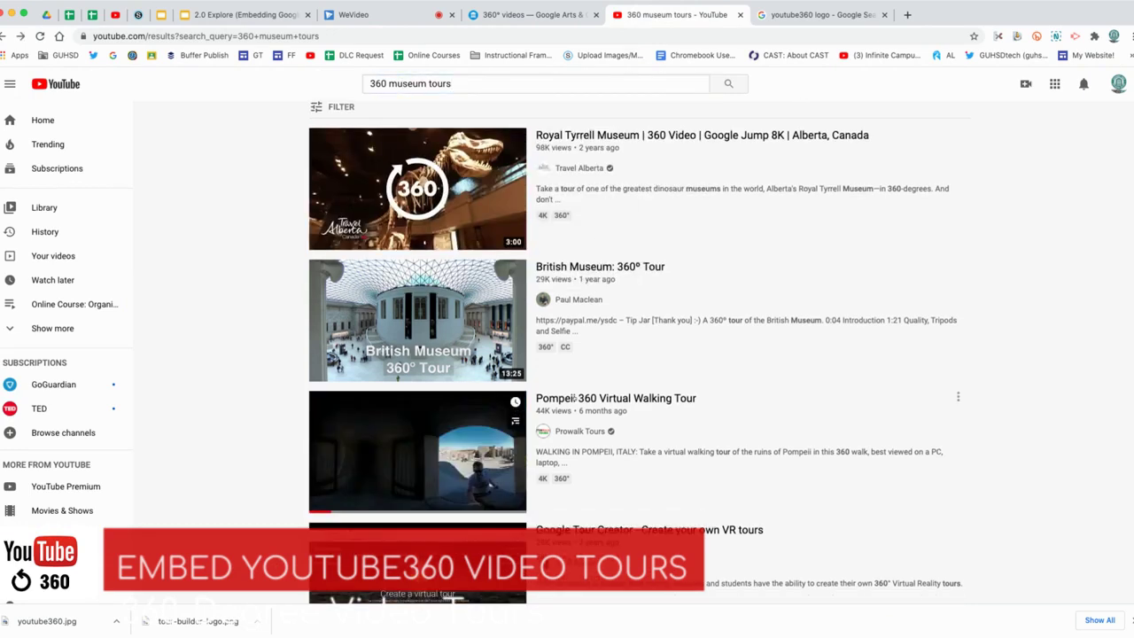
click(574, 398)
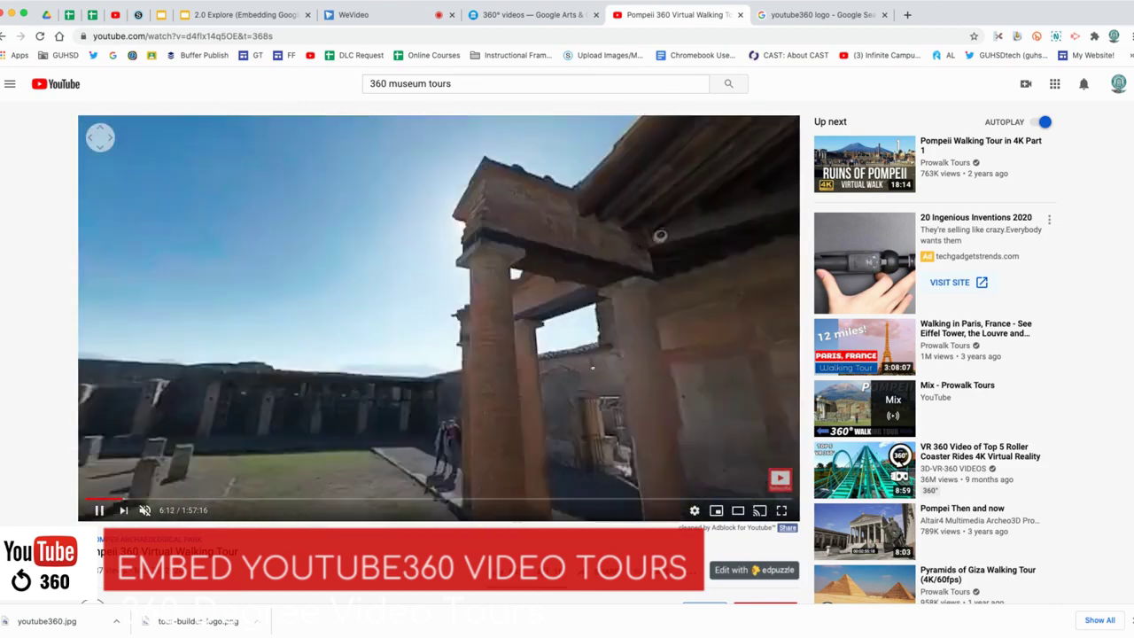
Look around the Pompeii 360 video, listen to its sound briefly, mute it again and pause playback
mouse_move(593, 366)
mouse_down()
mouse_move(458, 321)
mouse_move(504, 348)
mouse_up()
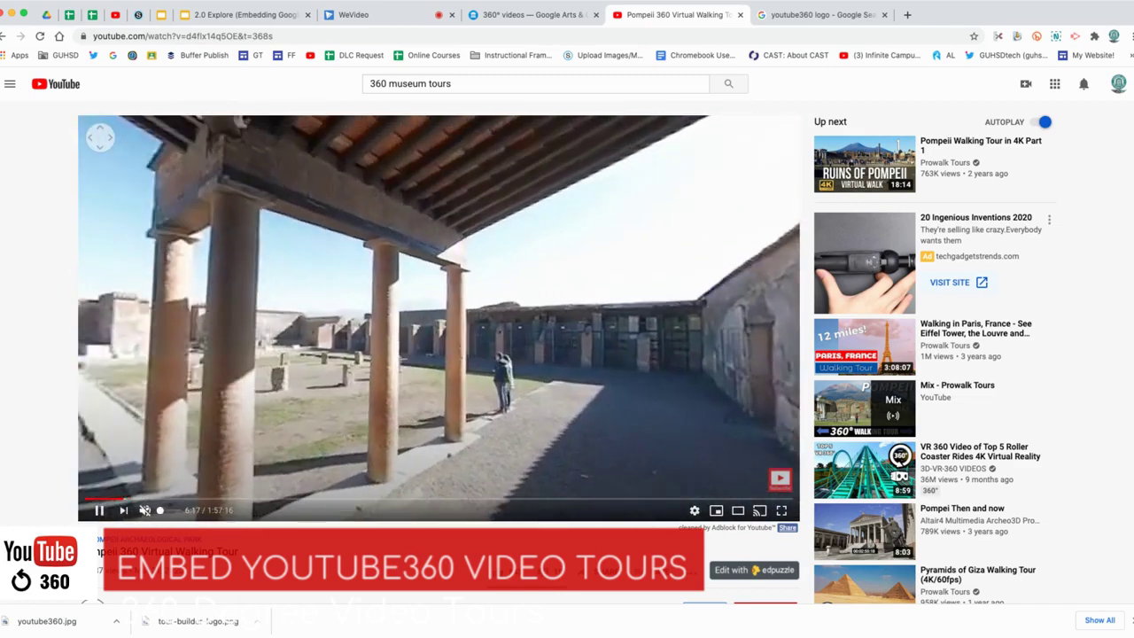
click(145, 510)
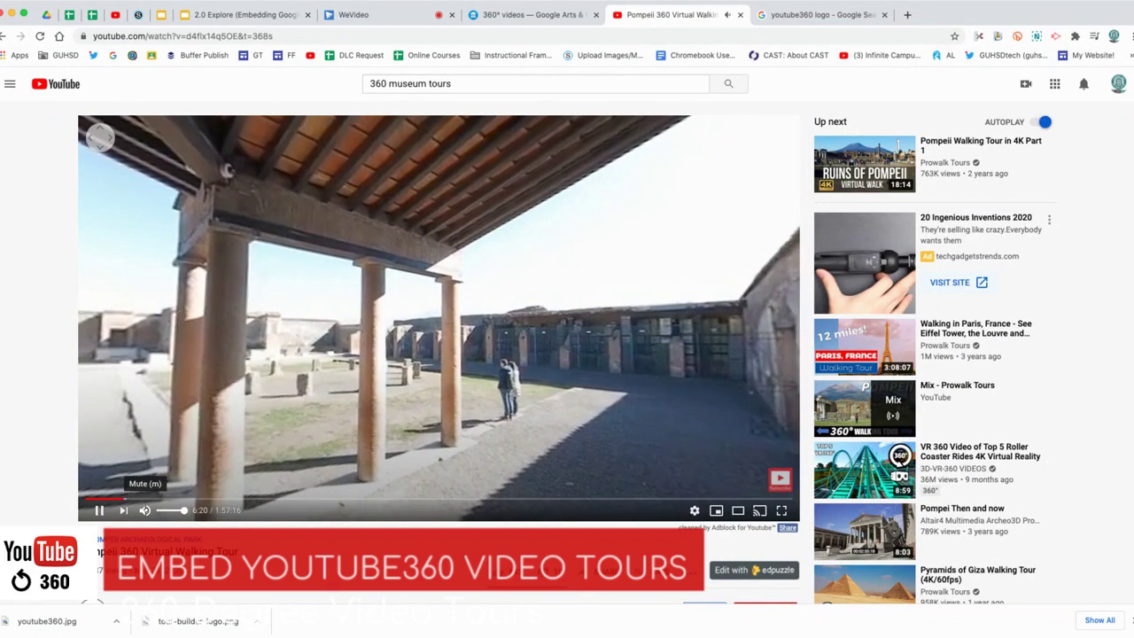
click(144, 509)
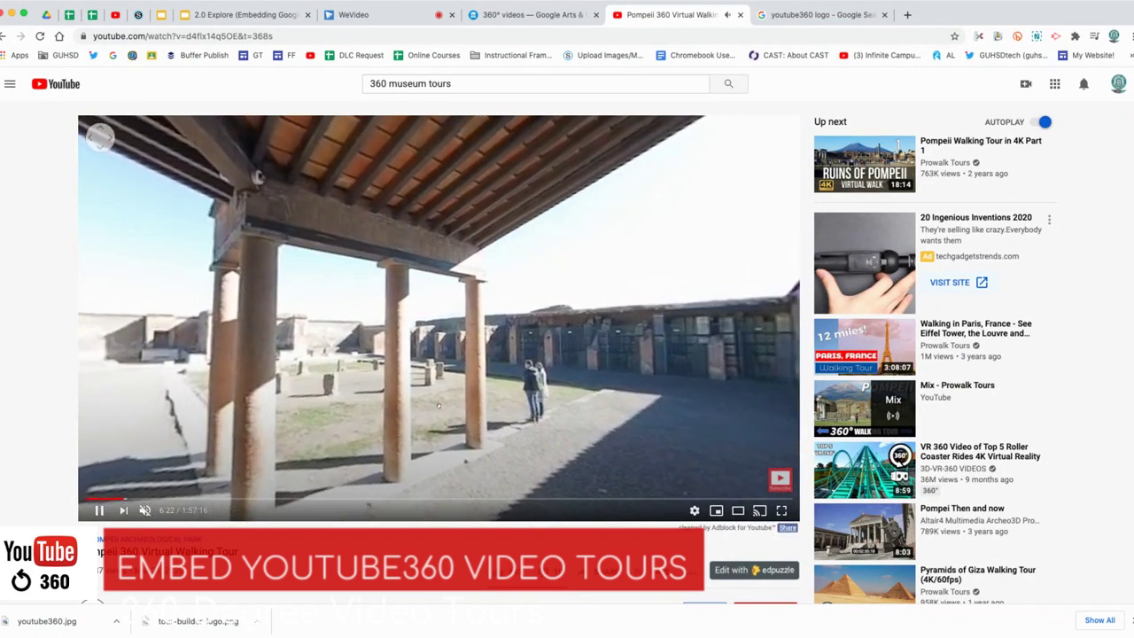
scroll(494, 462, down, 1)
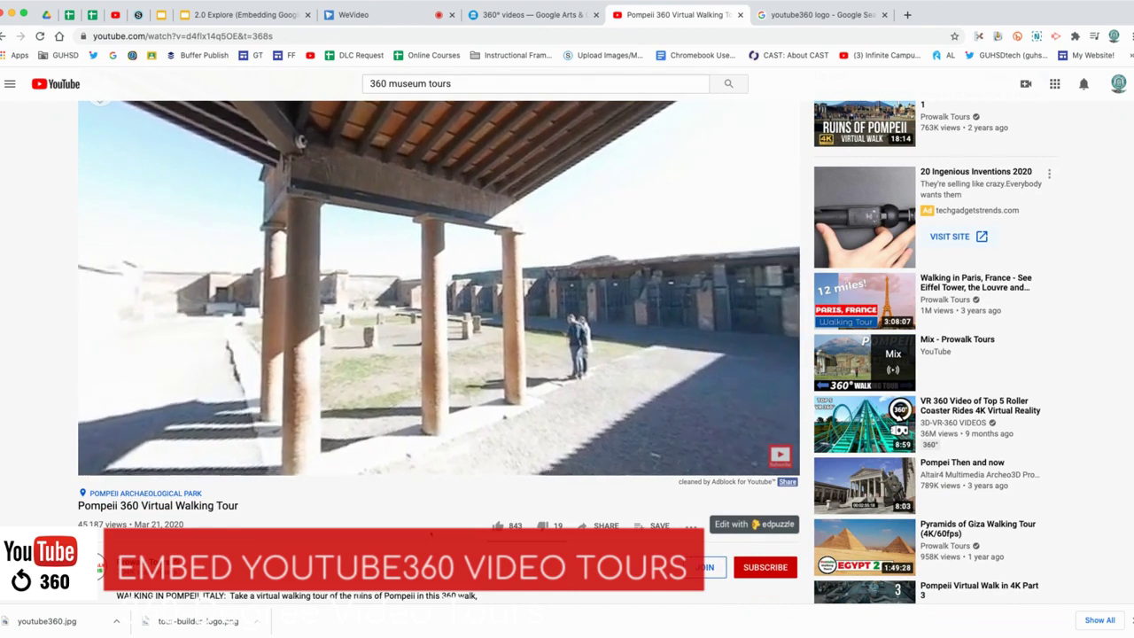
click(99, 464)
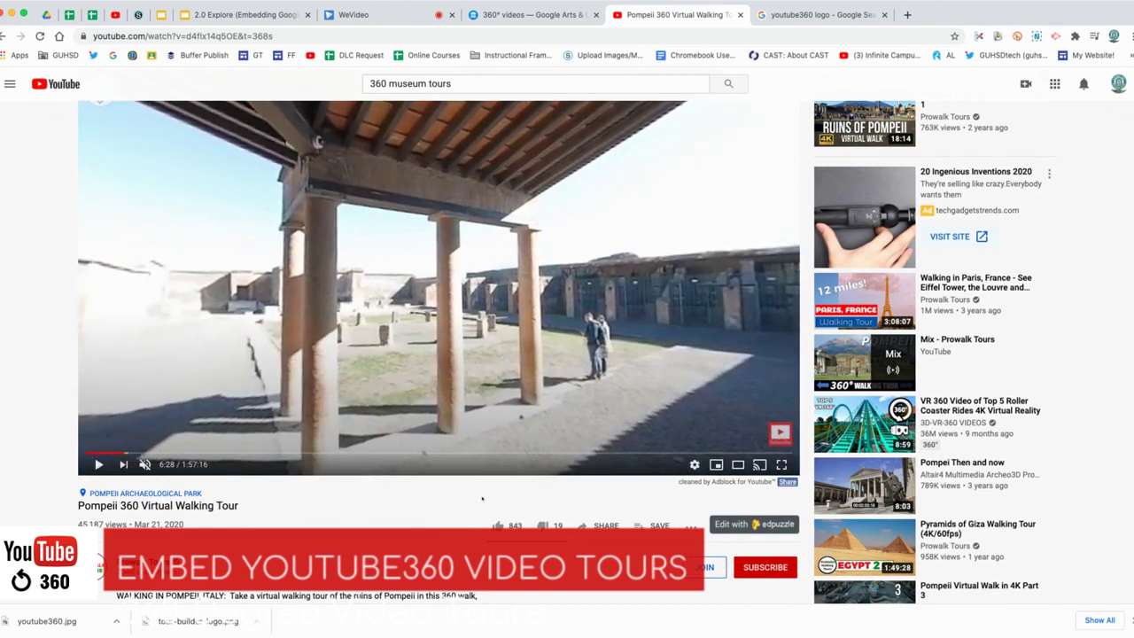
Copy the iframe embed code of the Pompeii 360 Virtual Walking Tour from YouTube's sharing options
click(602, 525)
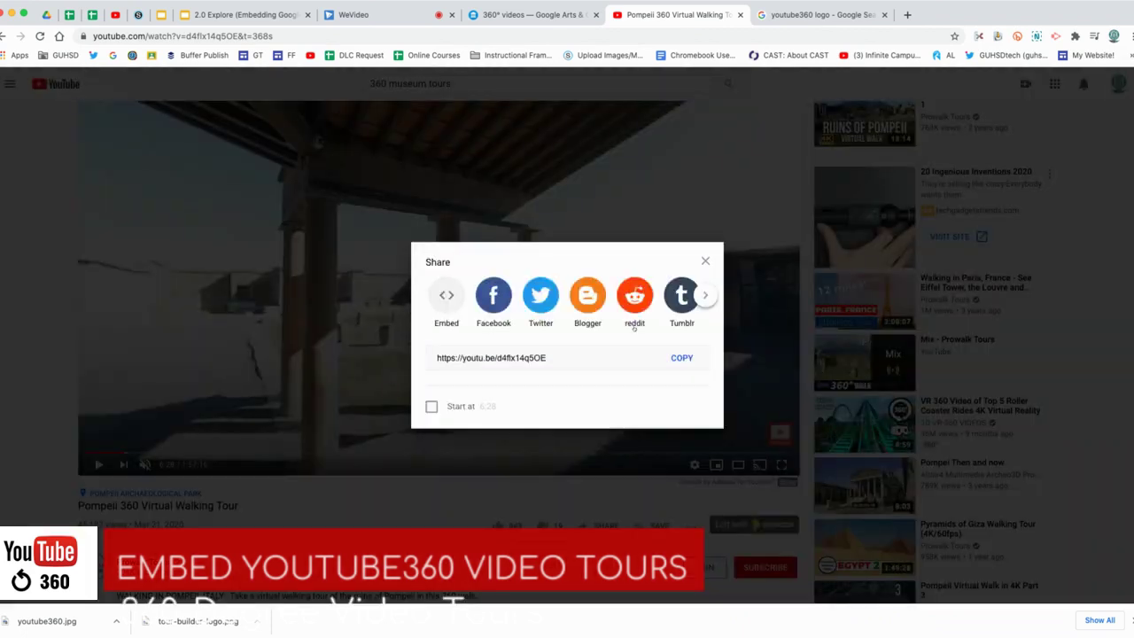
click(447, 296)
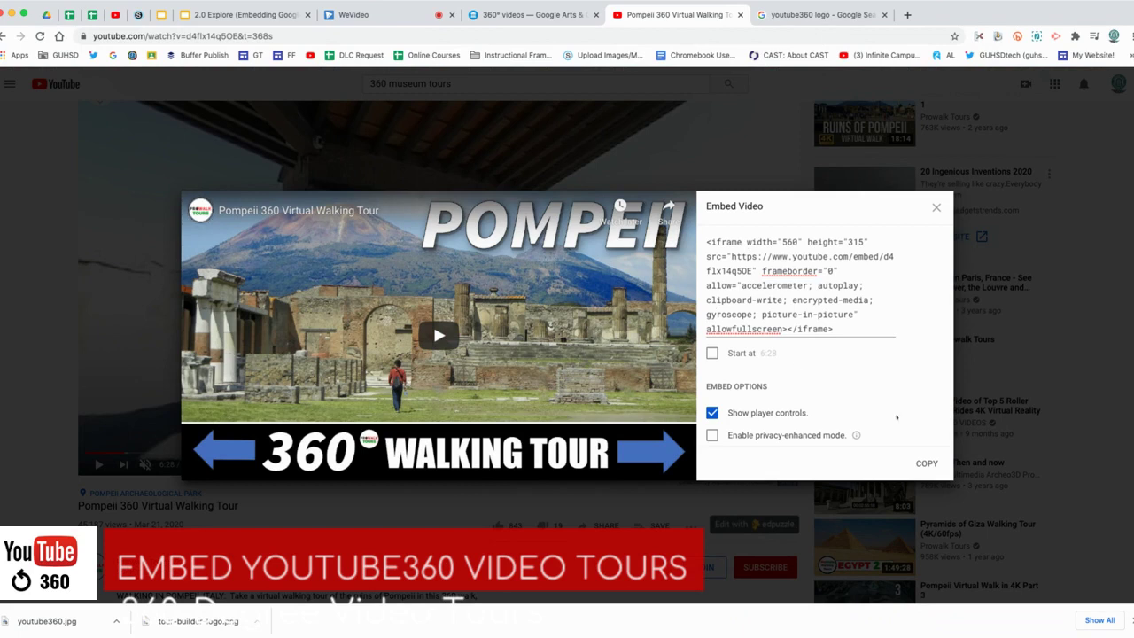
click(927, 463)
key(super+c)
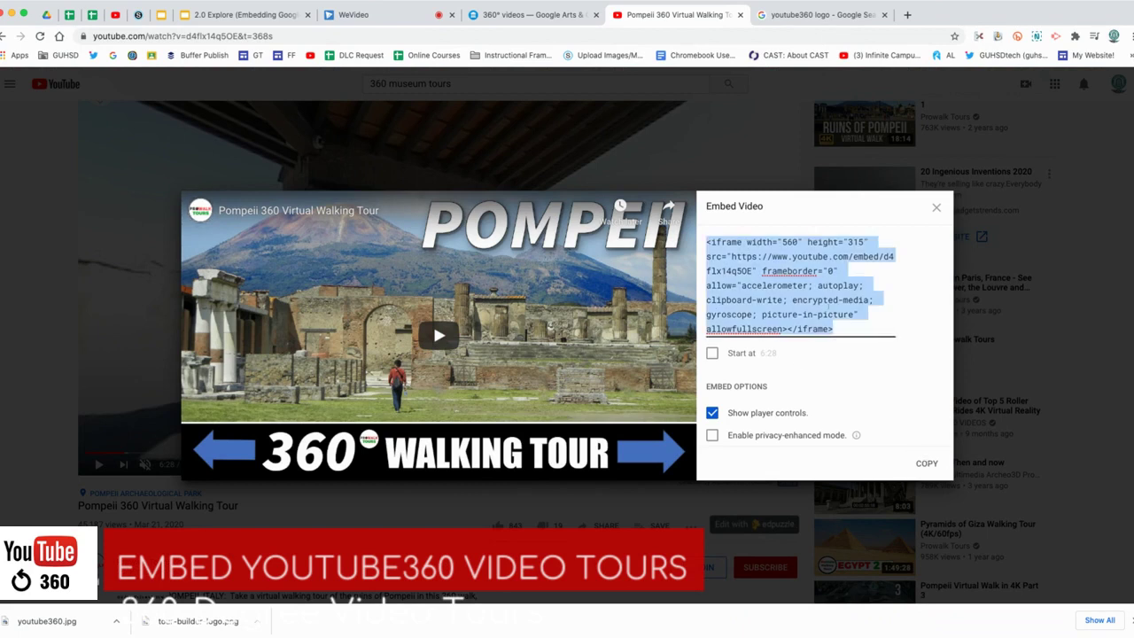
Switch to Schoology and start a new page titled "Embed Youtube360" in the course's Maps folder
click(138, 14)
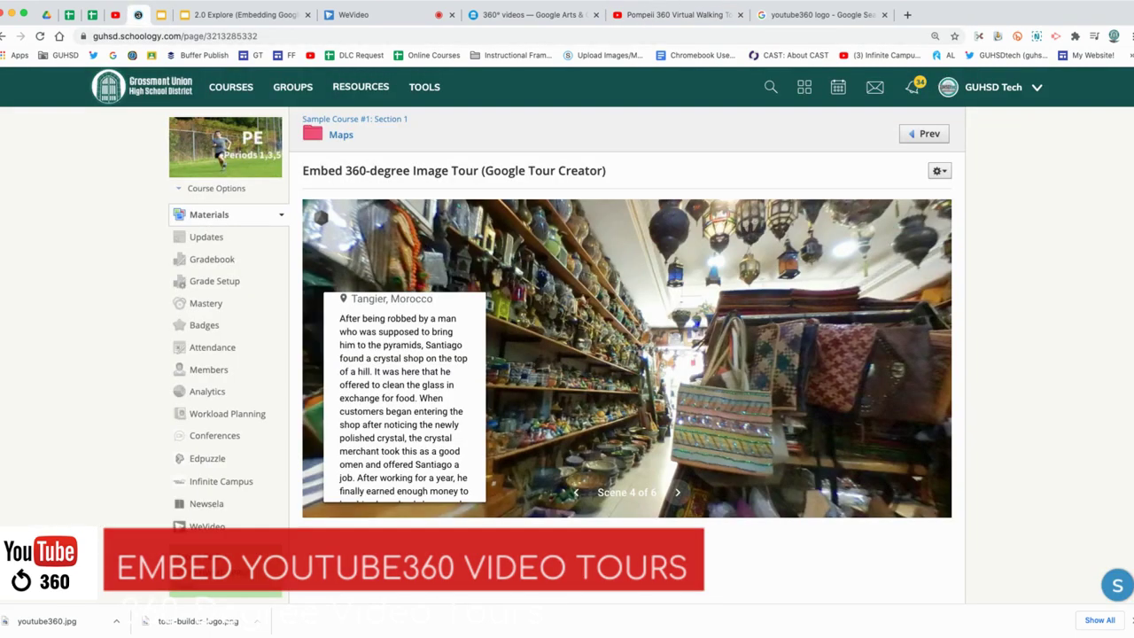
click(341, 134)
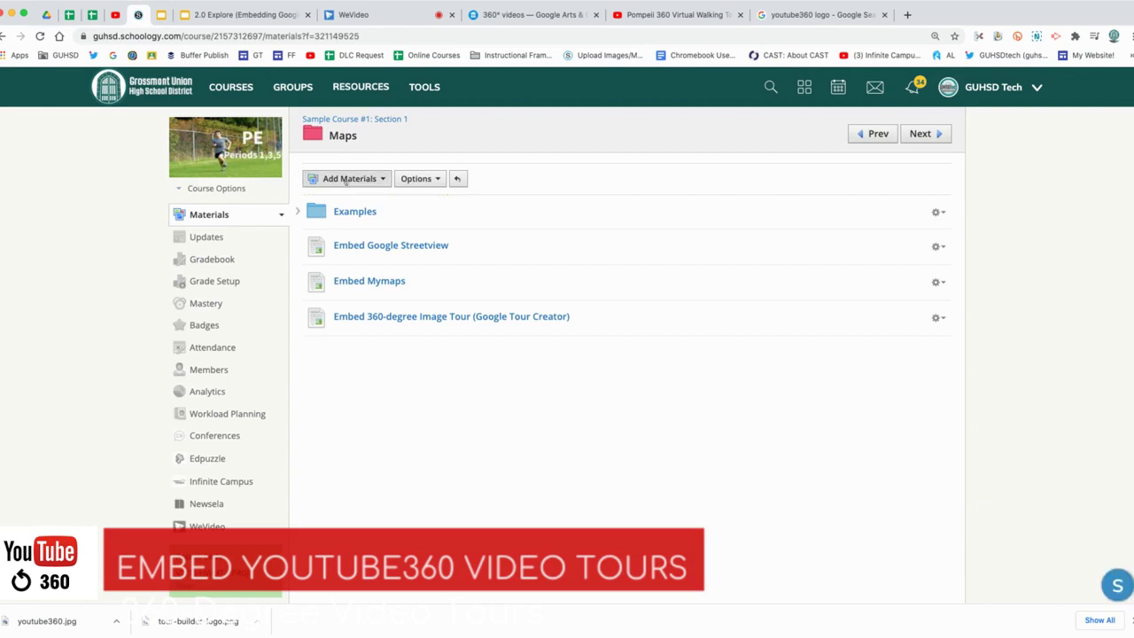
click(348, 179)
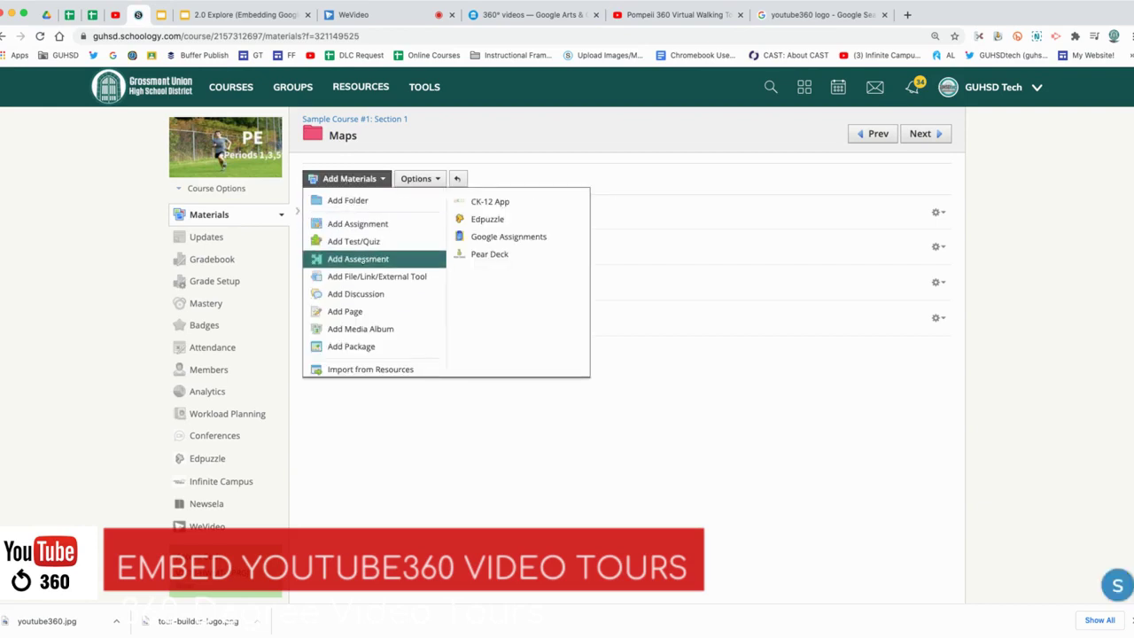
click(351, 310)
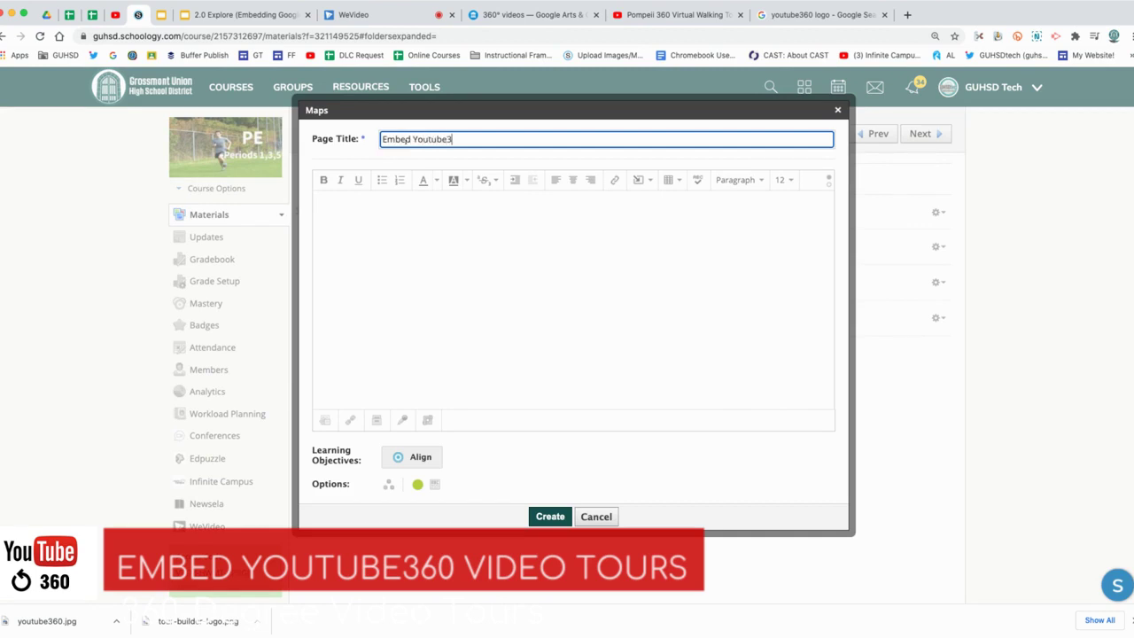
Paste the copied Pompeii 360 iframe code into the page's HTML source and create the page
click(404, 200)
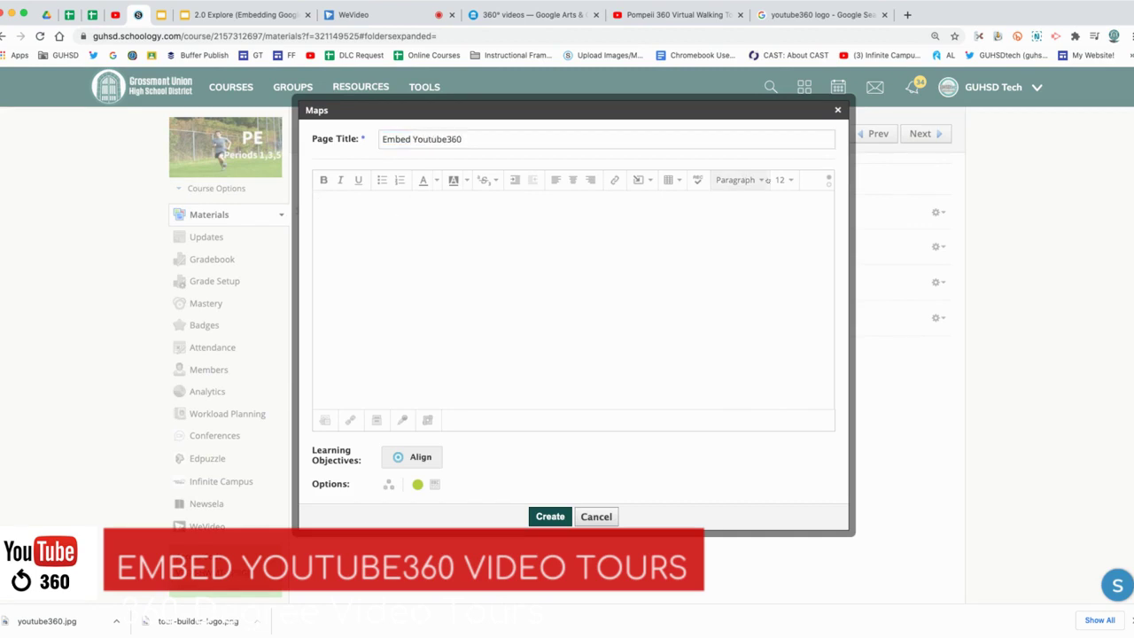
click(828, 182)
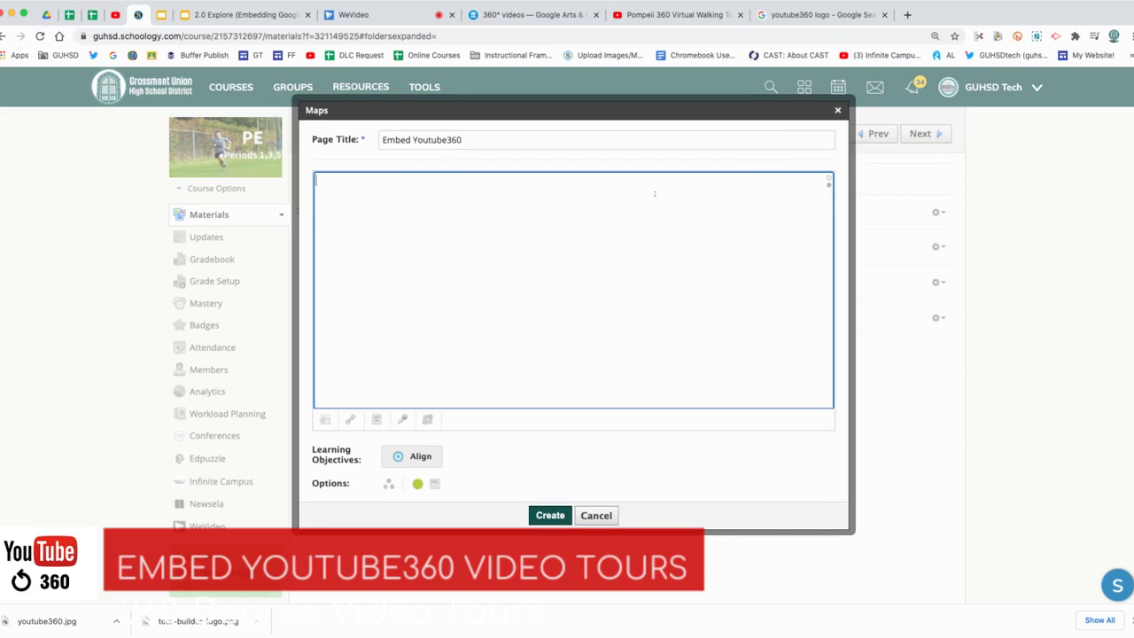
key(super+v)
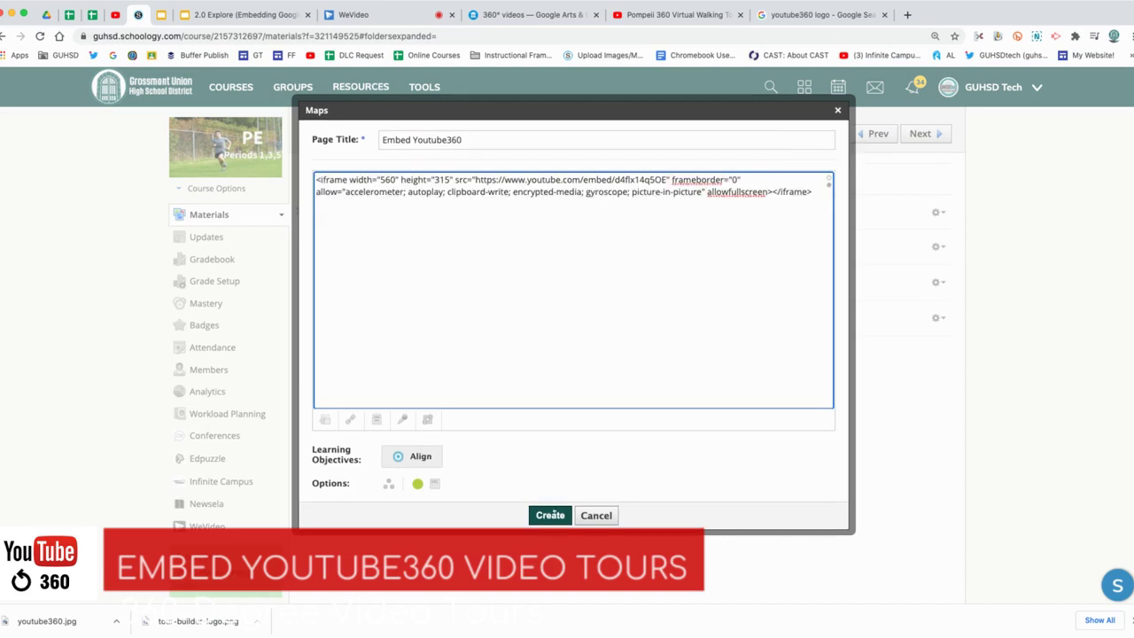
click(550, 514)
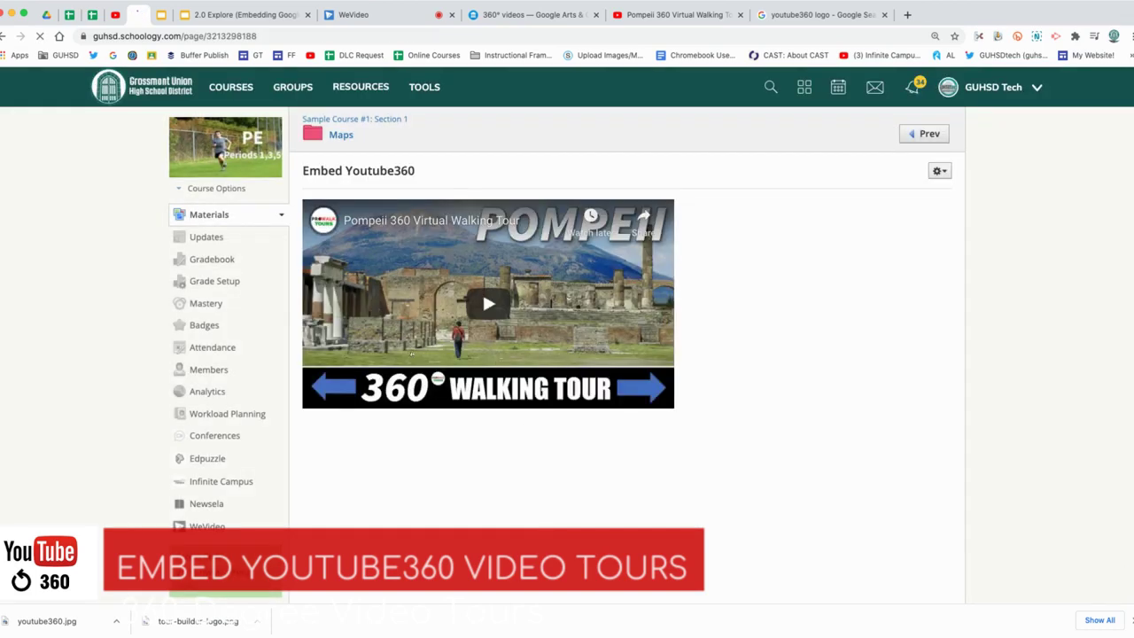
Play the embedded Pompeii 360 video on the new page, mute it and pause it
click(488, 304)
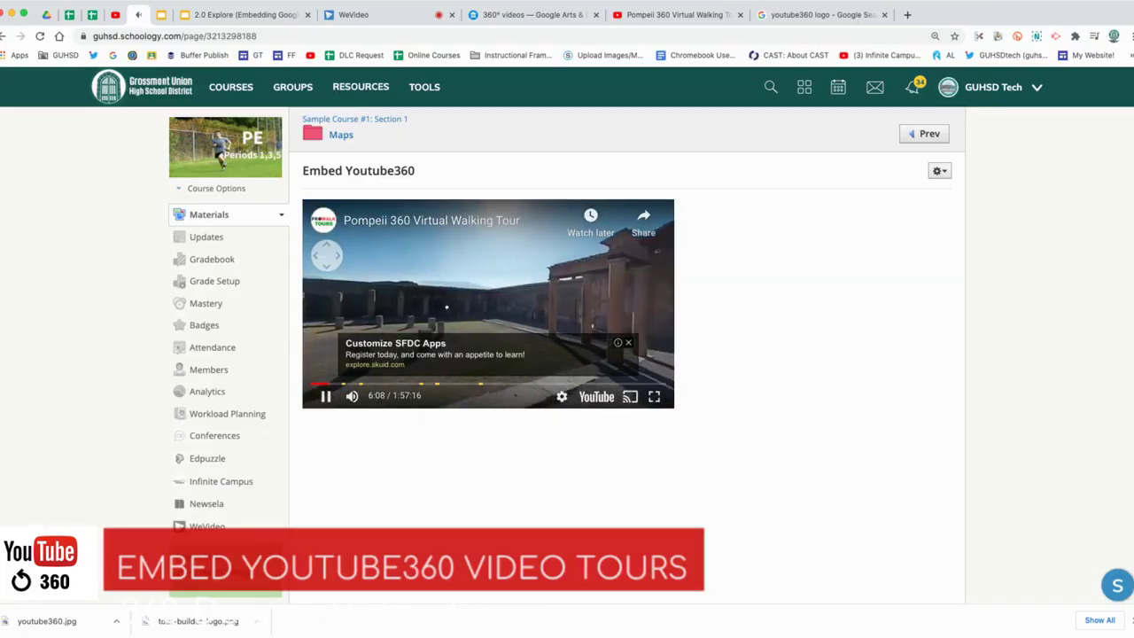
click(352, 396)
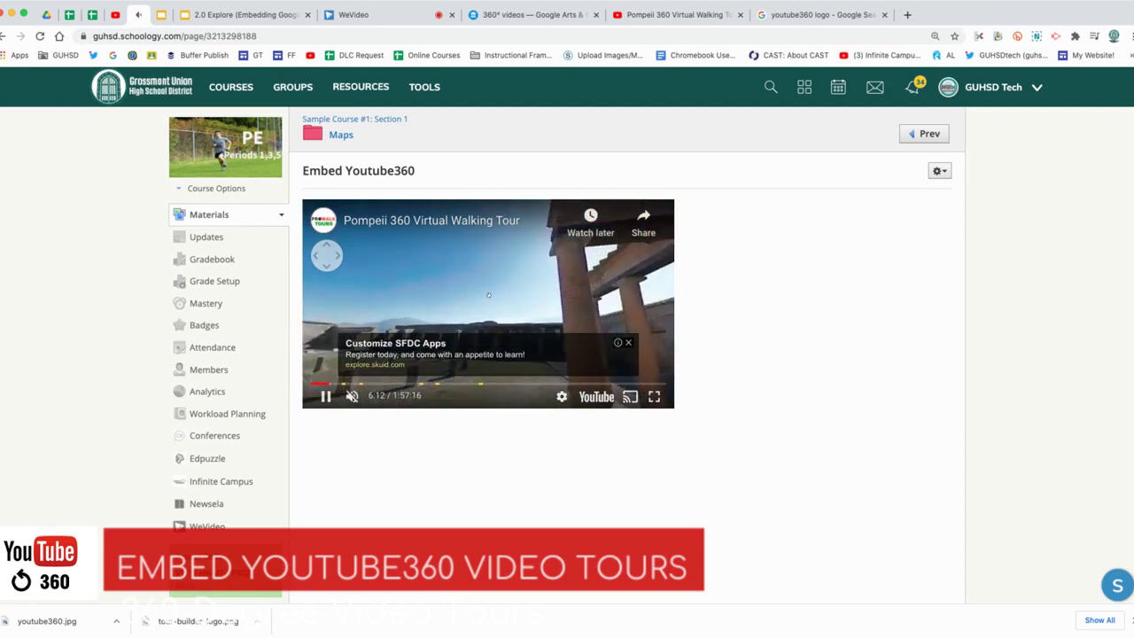
click(326, 396)
Edit the page to shrink the embedded Pompeii video to about 492 x 277, keeping its proportions, and save the changes
click(939, 170)
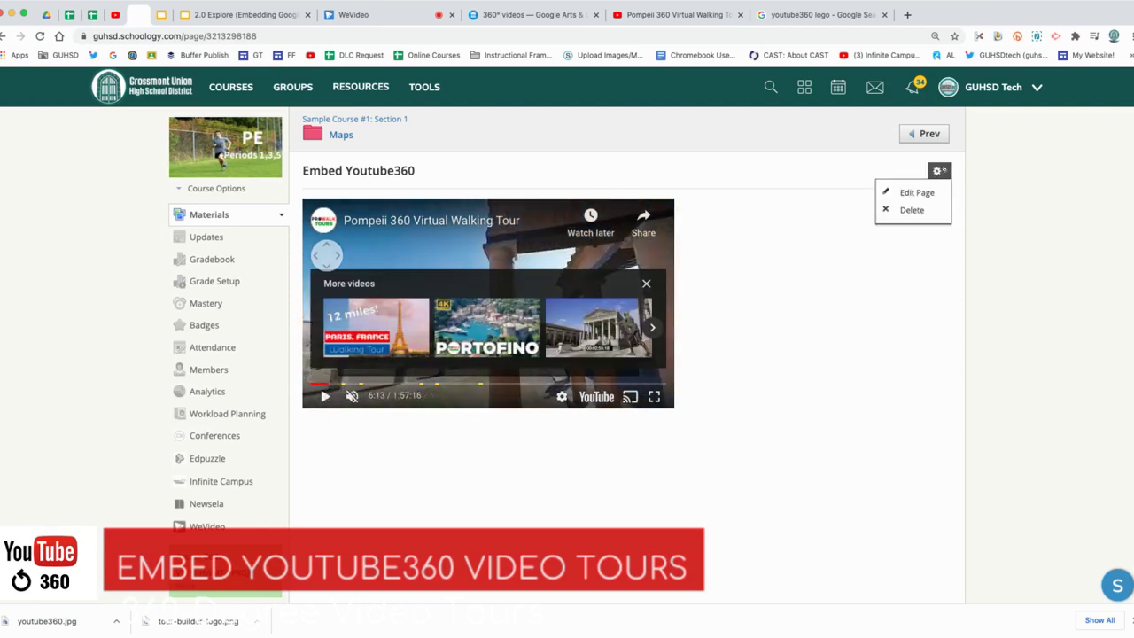
click(919, 190)
click(435, 239)
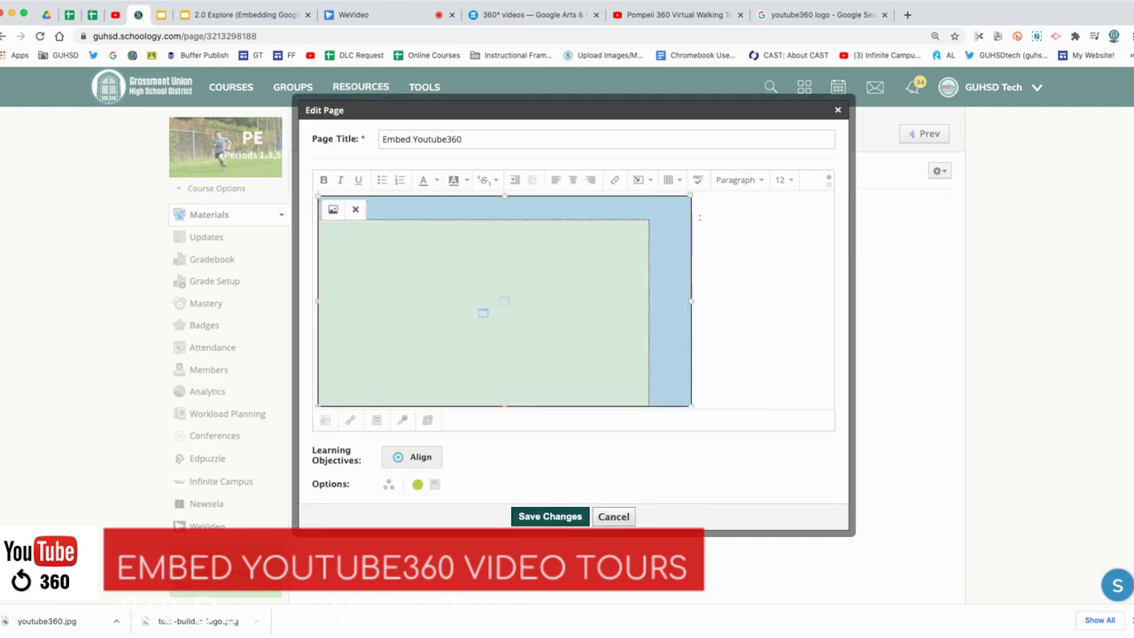
drag(691, 196, 646, 197)
click(330, 207)
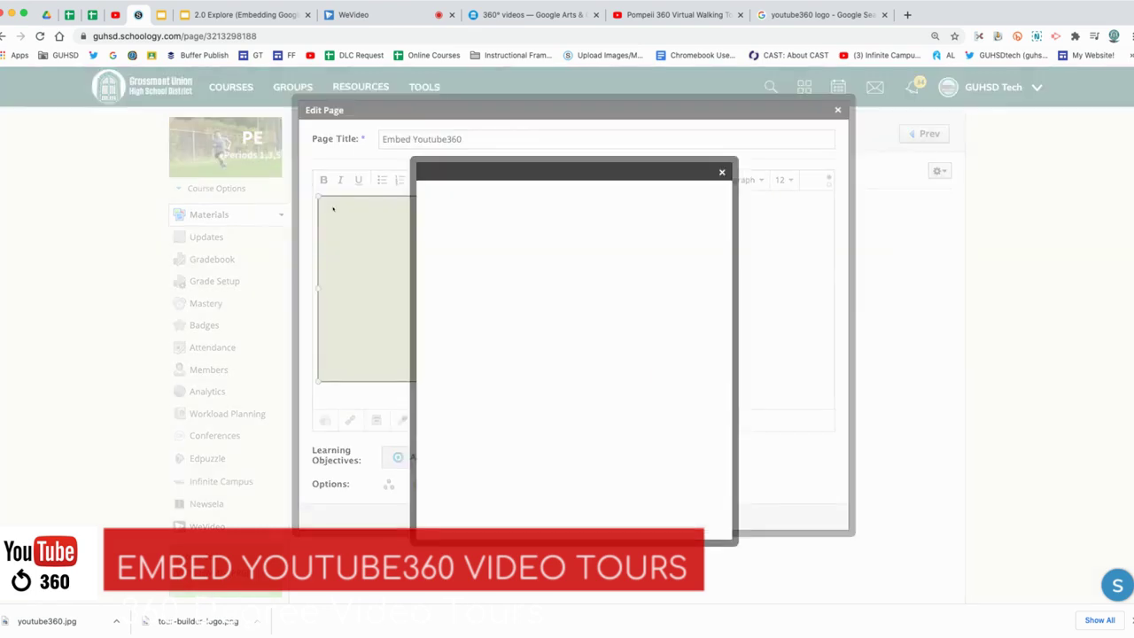
key(Tab)
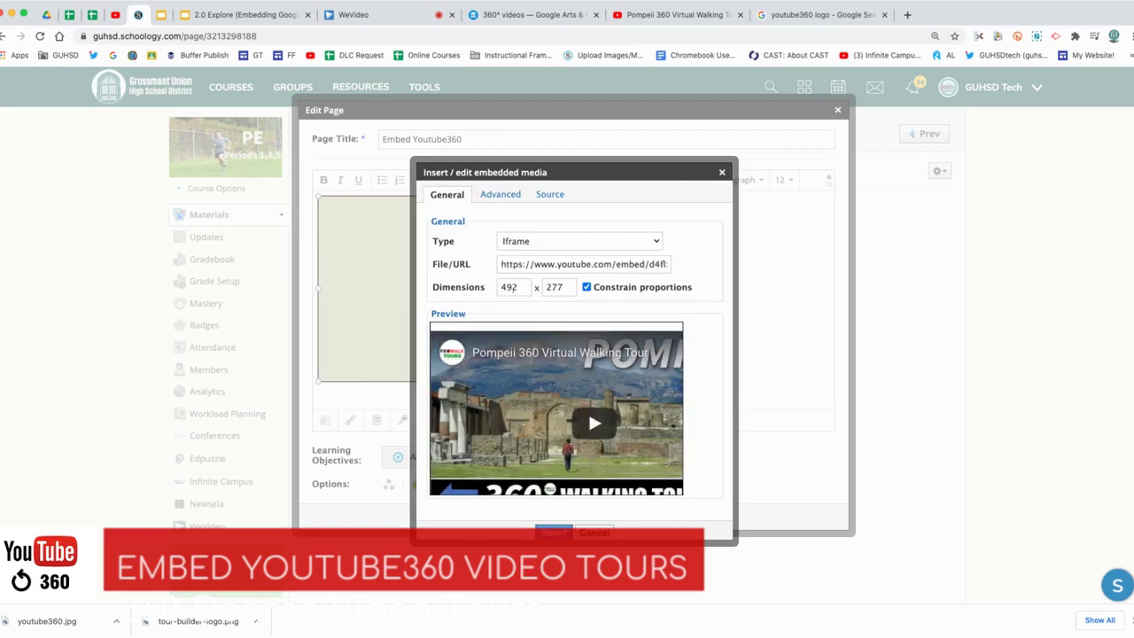
key(Return)
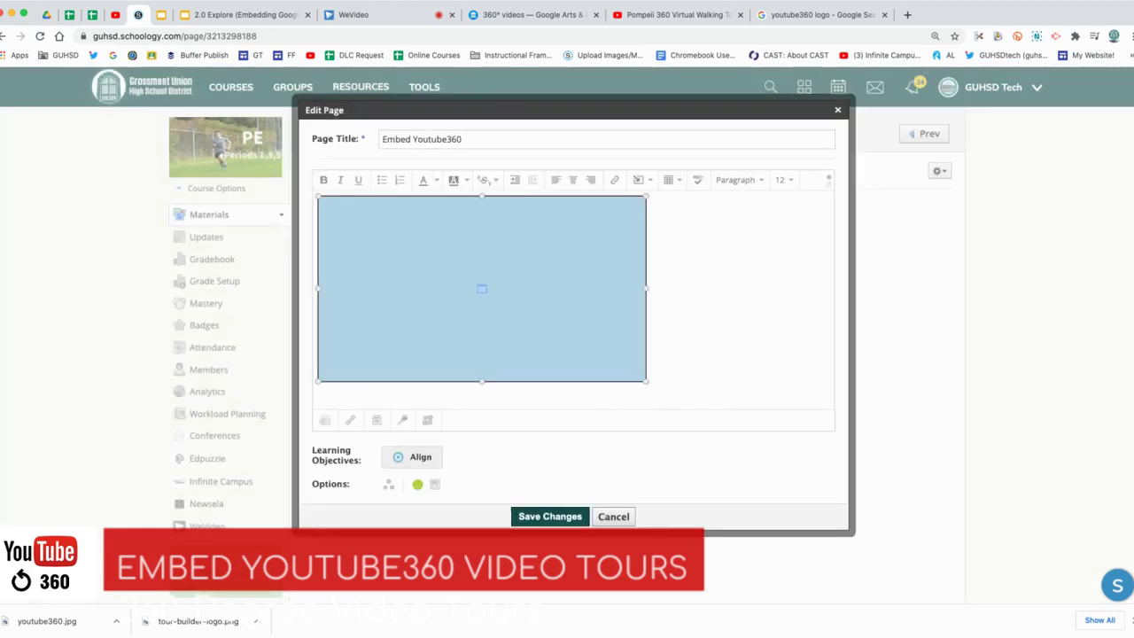
click(550, 517)
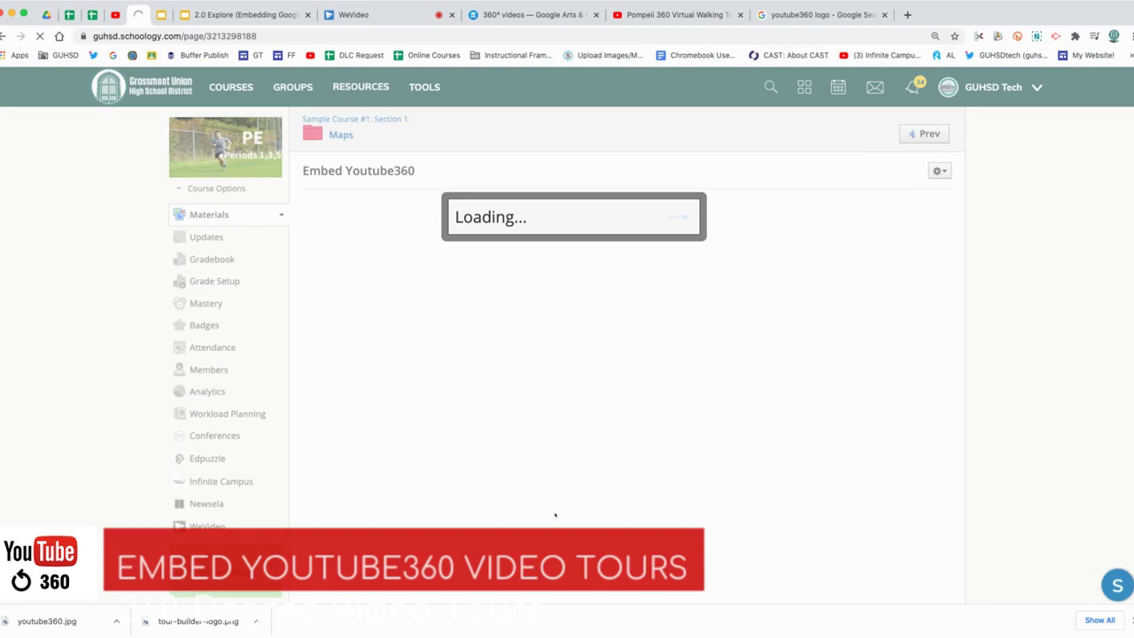